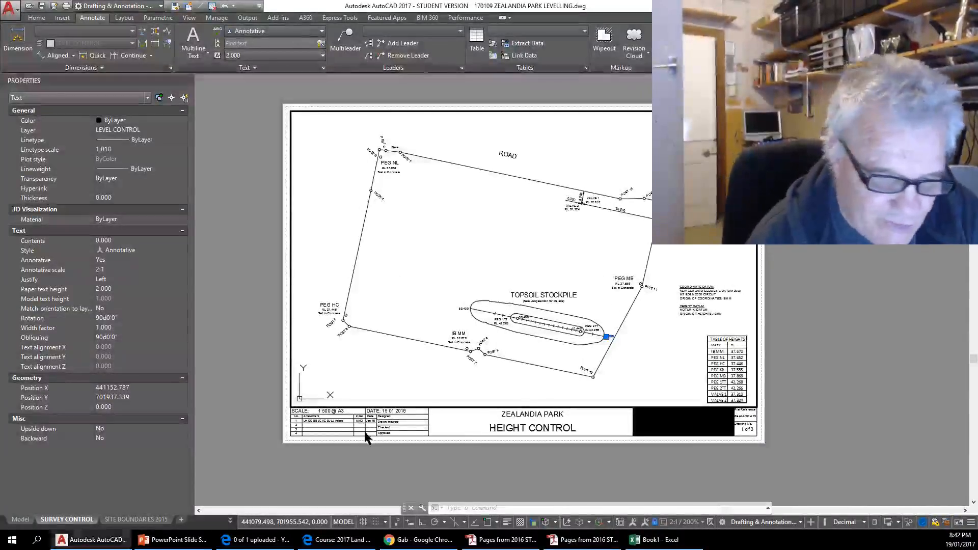
- Examine the title block and the full HEIGHT CONTROL sheet on the SURVEY CONTROL layout
{"action": "scroll", "coordinate": [386, 422], "scroll_direction": "up", "scroll_amount": 4}
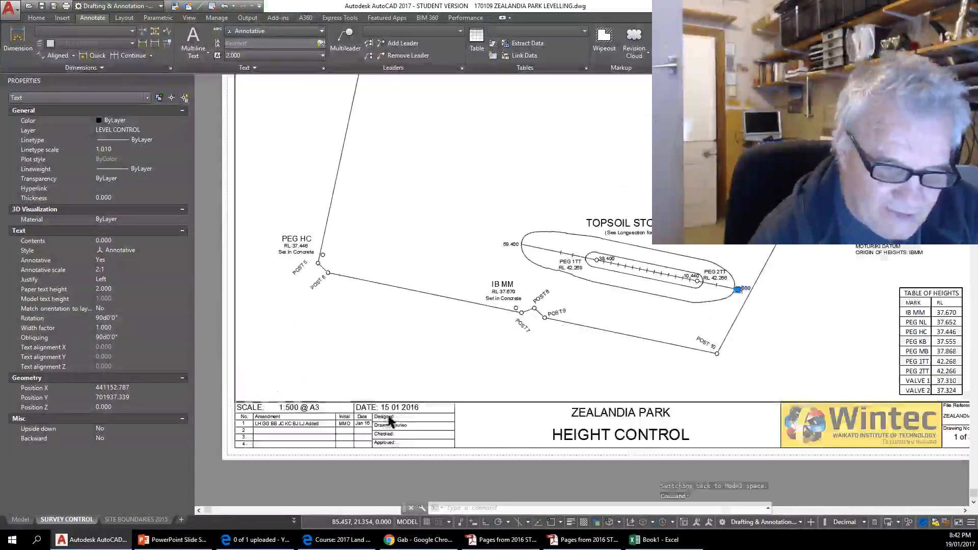
{"action": "scroll", "coordinate": [408, 433], "scroll_direction": "down", "scroll_amount": 4}
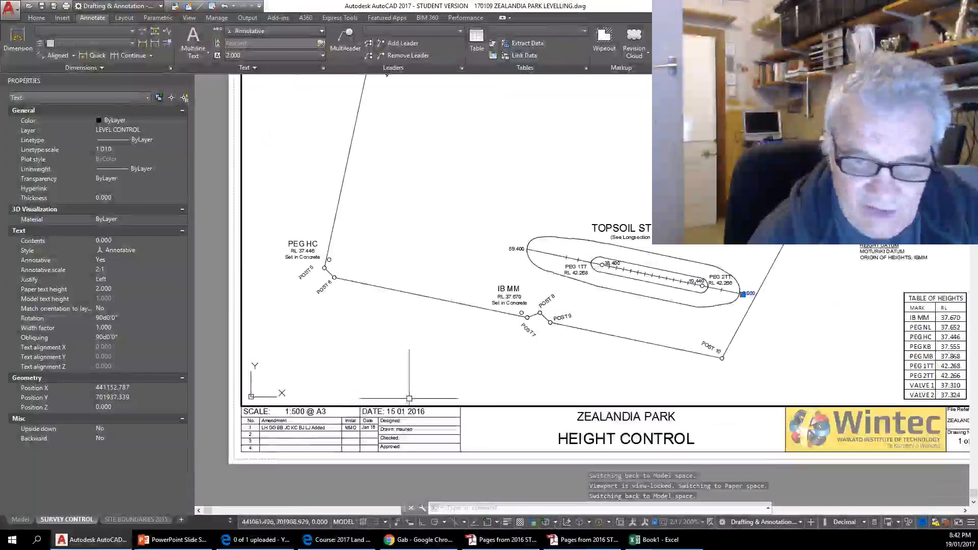
{"action": "scroll", "coordinate": [599, 301], "scroll_direction": "down", "scroll_amount": 2}
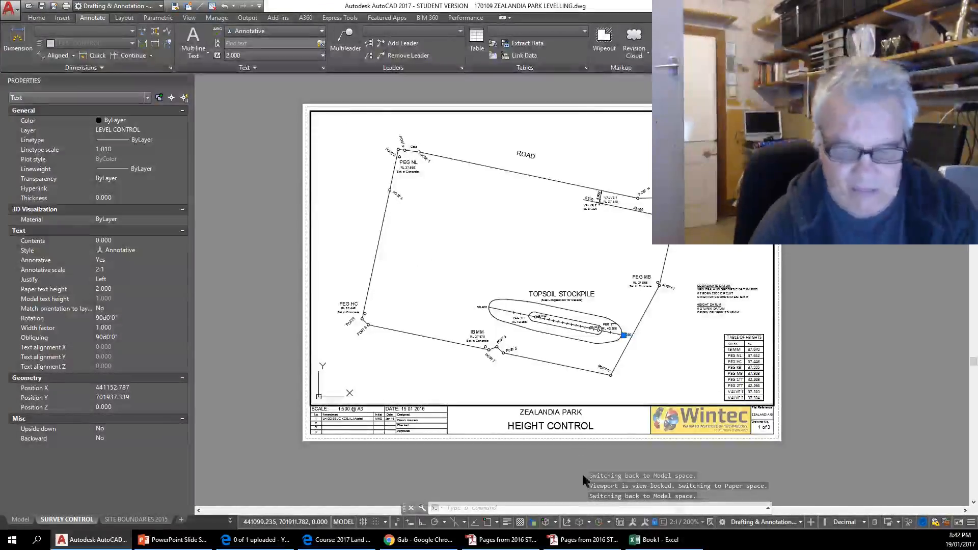
{"action": "left_click", "coordinate": [344, 522]}
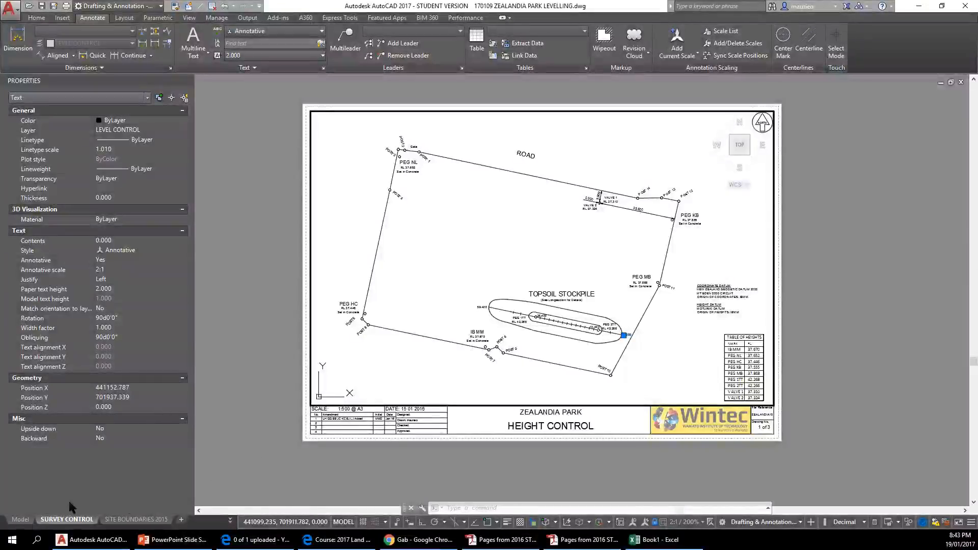
- Switch to model space and examine the whole survey plan, including the pegs and the topsoil stockpile
{"action": "left_click", "coordinate": [21, 520]}
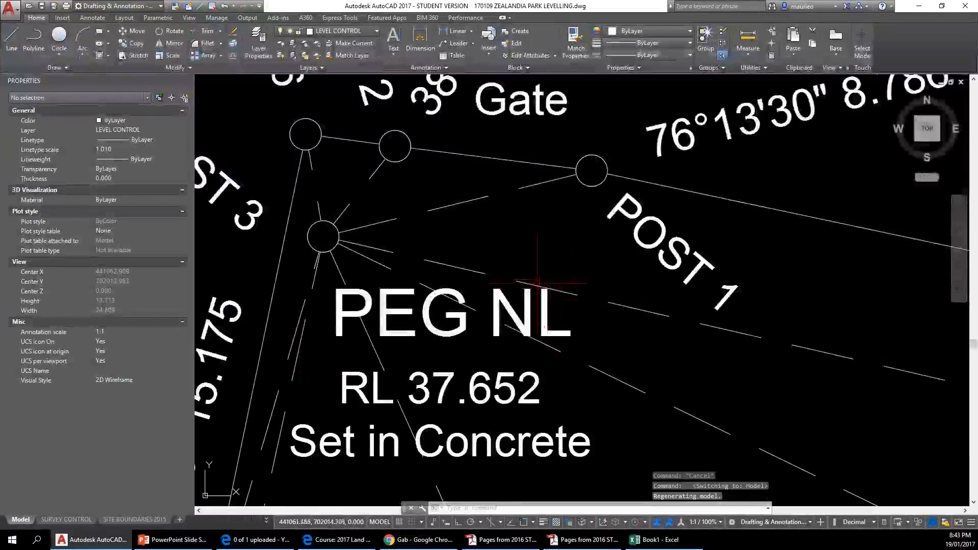
{"action": "scroll", "coordinate": [538, 283], "scroll_direction": "down", "scroll_amount": 8}
{"action": "scroll", "coordinate": [621, 326], "scroll_direction": "down", "scroll_amount": 6}
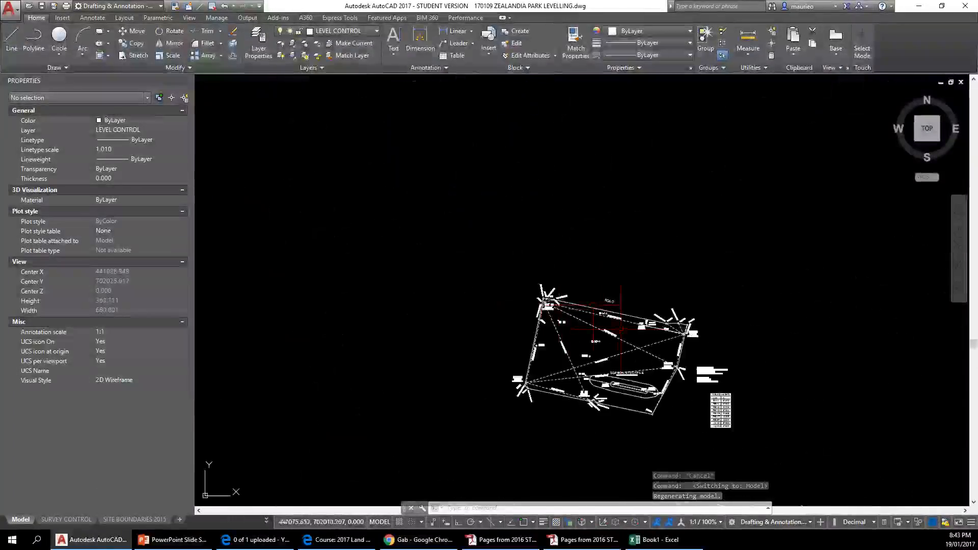
{"action": "scroll", "coordinate": [596, 327], "scroll_direction": "up", "scroll_amount": 8}
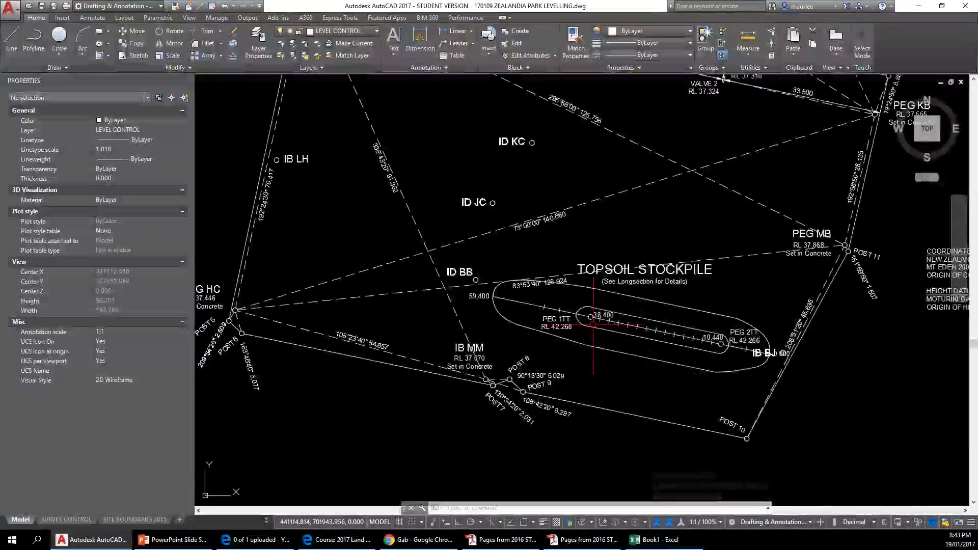
{"action": "scroll", "coordinate": [594, 324], "scroll_direction": "down", "scroll_amount": 7}
{"action": "scroll", "coordinate": [607, 263], "scroll_direction": "up", "scroll_amount": 7}
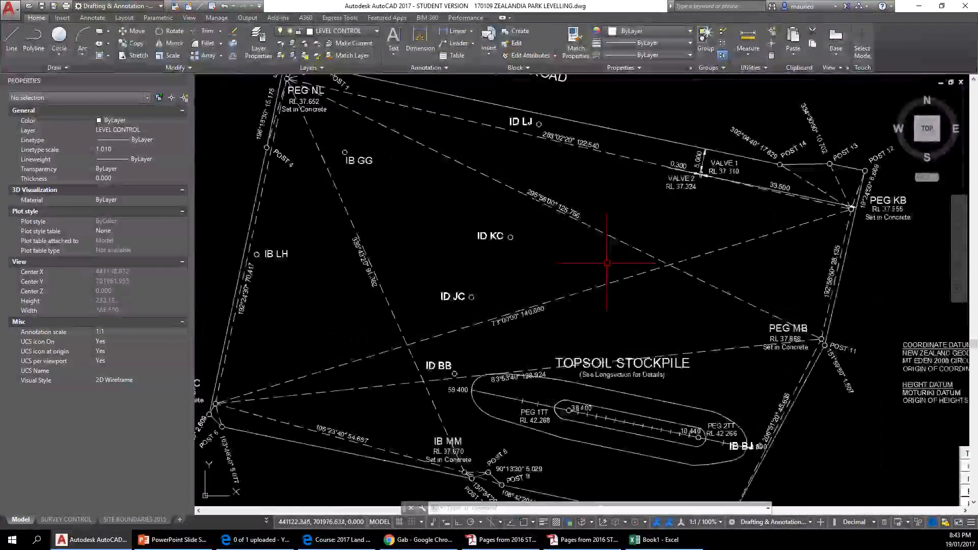
{"action": "scroll", "coordinate": [607, 263], "scroll_direction": "down", "scroll_amount": 7}
{"action": "scroll", "coordinate": [605, 255], "scroll_direction": "up", "scroll_amount": 9}
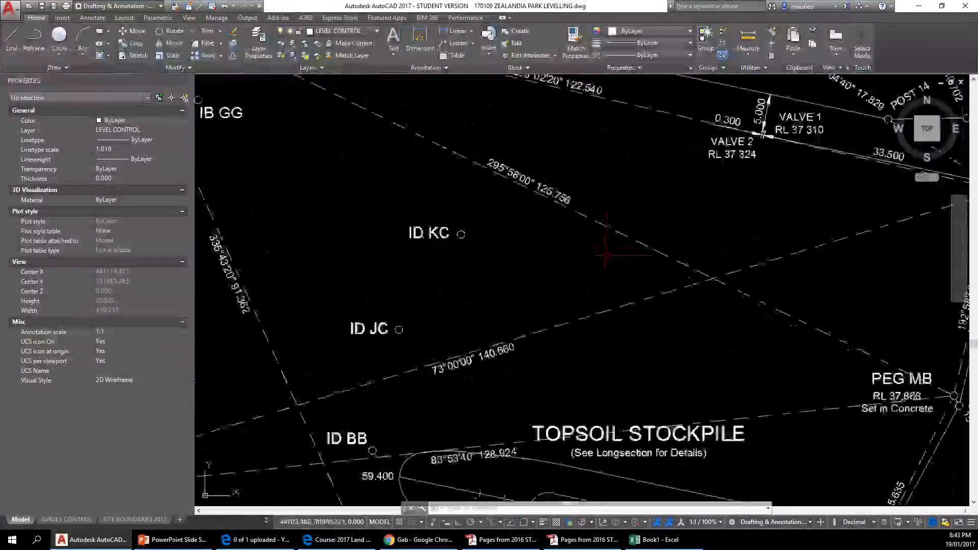
{"action": "scroll", "coordinate": [601, 275], "scroll_direction": "down", "scroll_amount": 7}
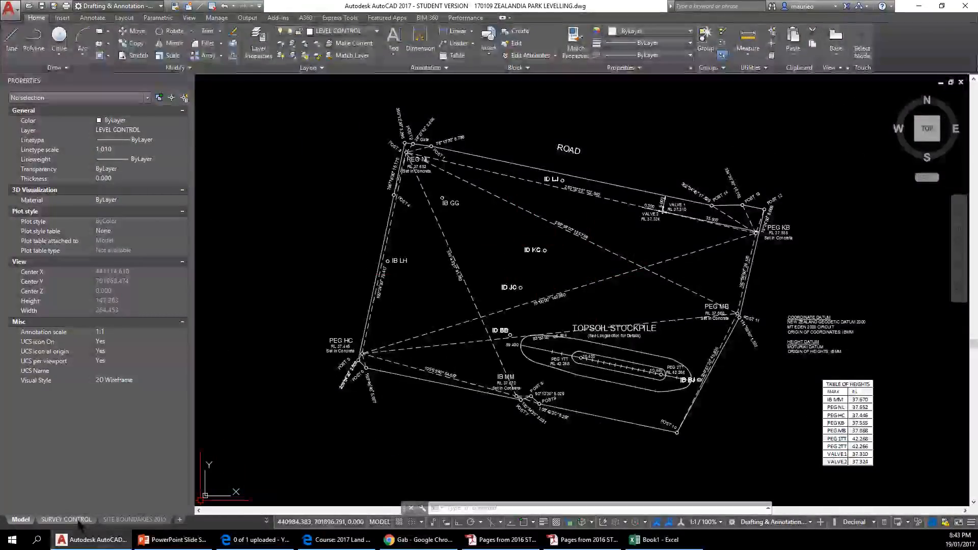
- Review the SURVEY CONTROL, SITE BOUNDARIES 2015 and SITE BDYS 2012 AERIAL layouts one after another
{"action": "left_click", "coordinate": [78, 520]}
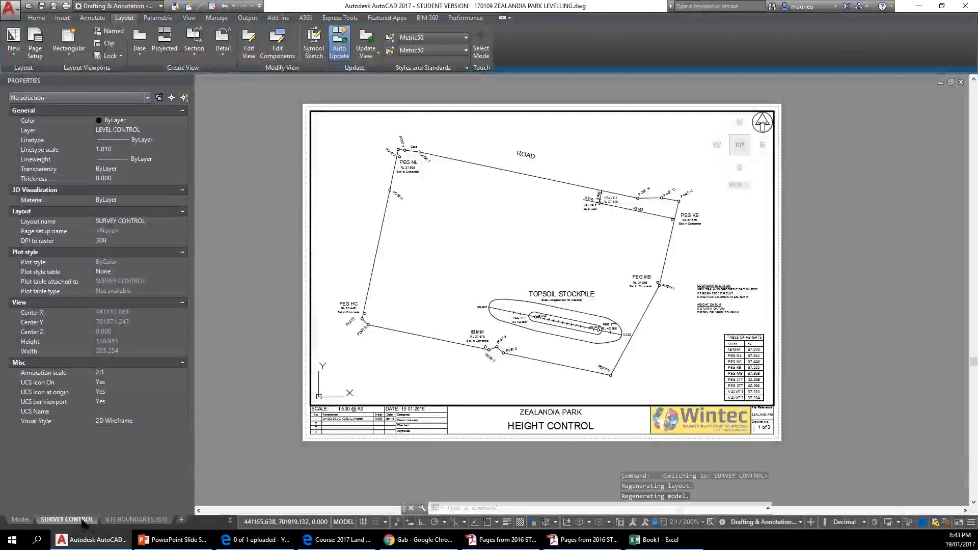
{"action": "mouse_move", "coordinate": [125, 522]}
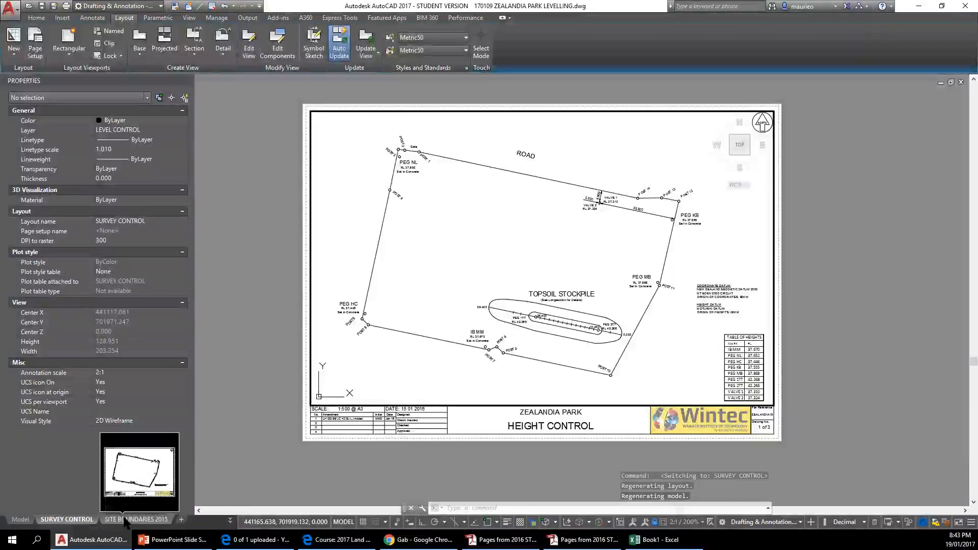
{"action": "mouse_move", "coordinate": [87, 525]}
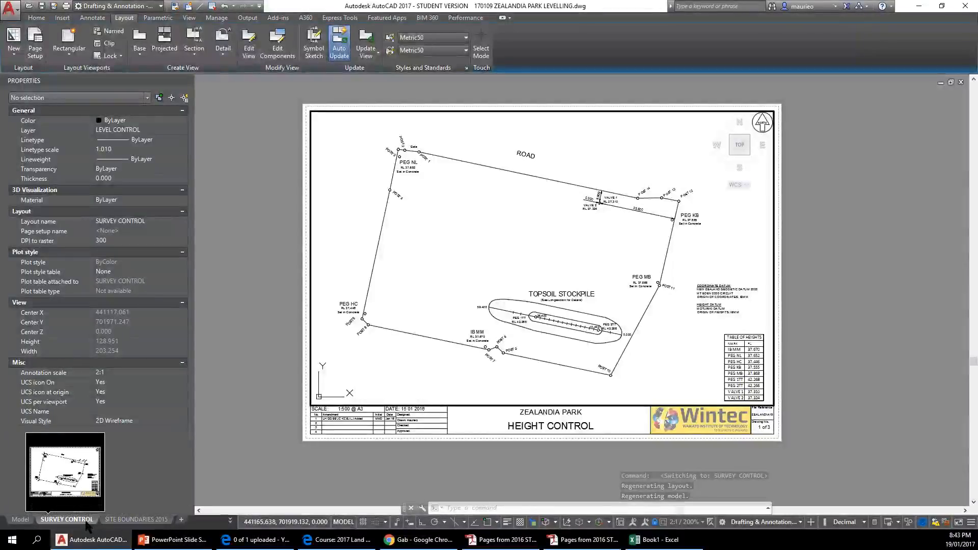
{"action": "left_click", "coordinate": [132, 520]}
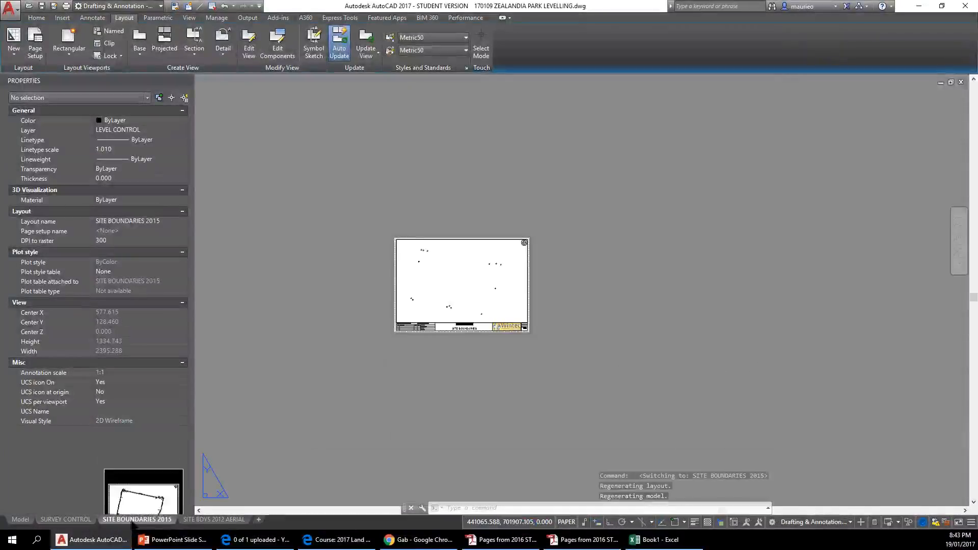
{"action": "left_click", "coordinate": [203, 521]}
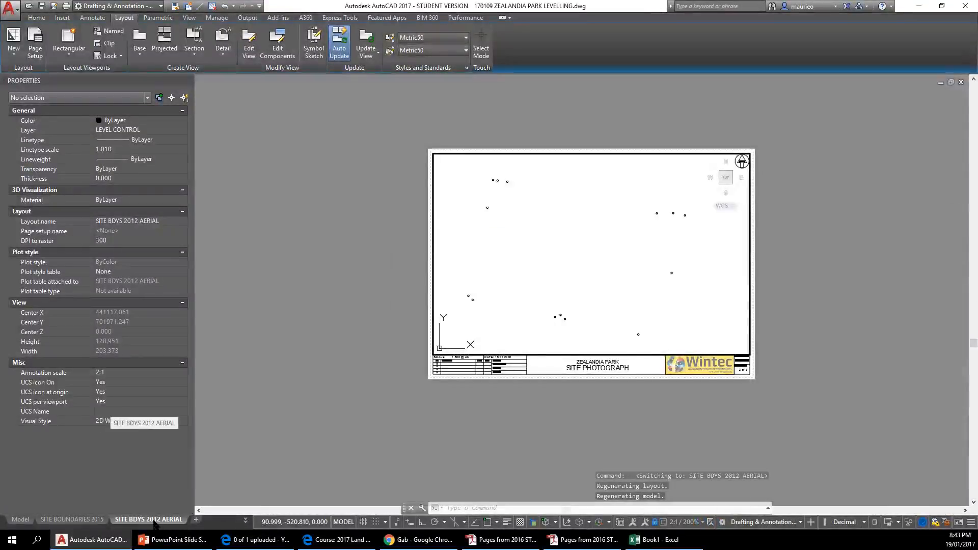
{"action": "mouse_move", "coordinate": [144, 521]}
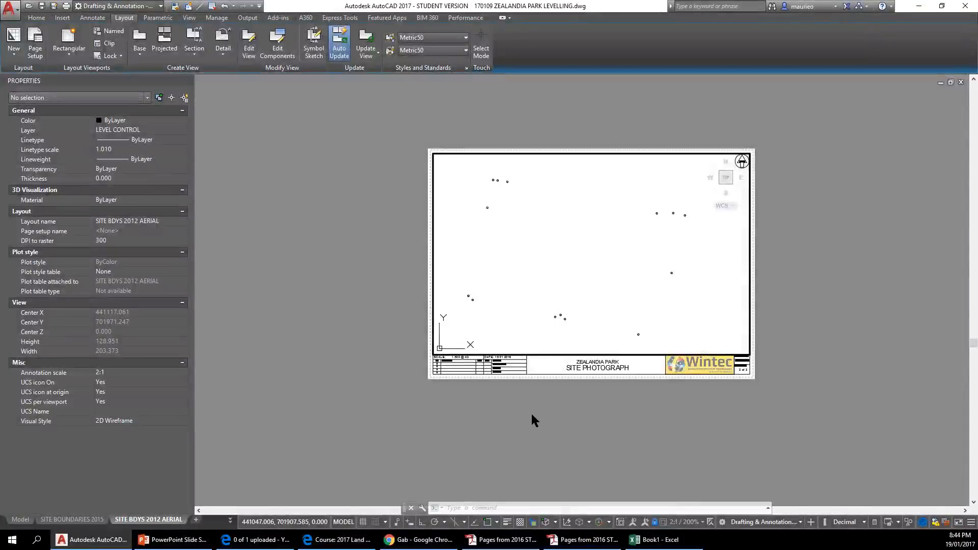
{"action": "scroll", "coordinate": [556, 386], "scroll_direction": "down", "scroll_amount": 6}
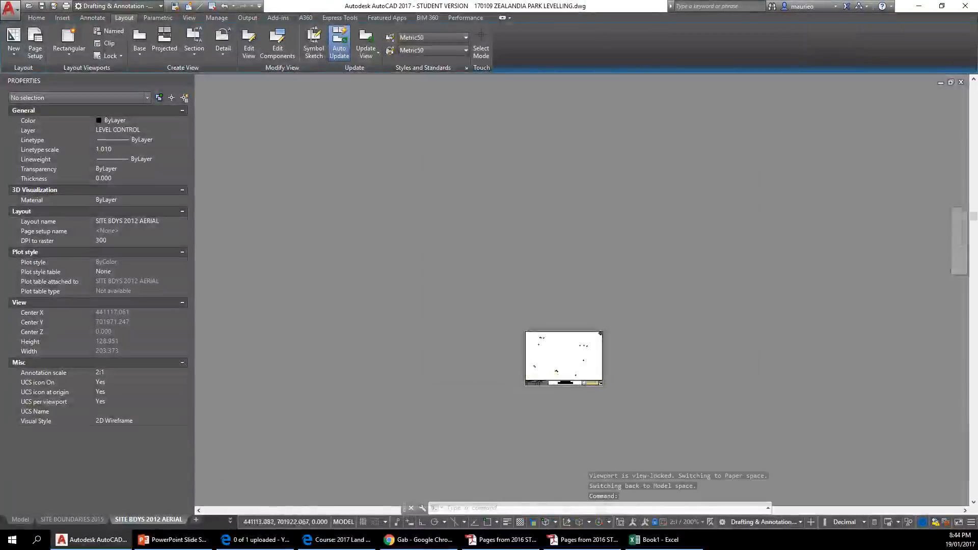
{"action": "scroll", "coordinate": [563, 374], "scroll_direction": "up", "scroll_amount": 6}
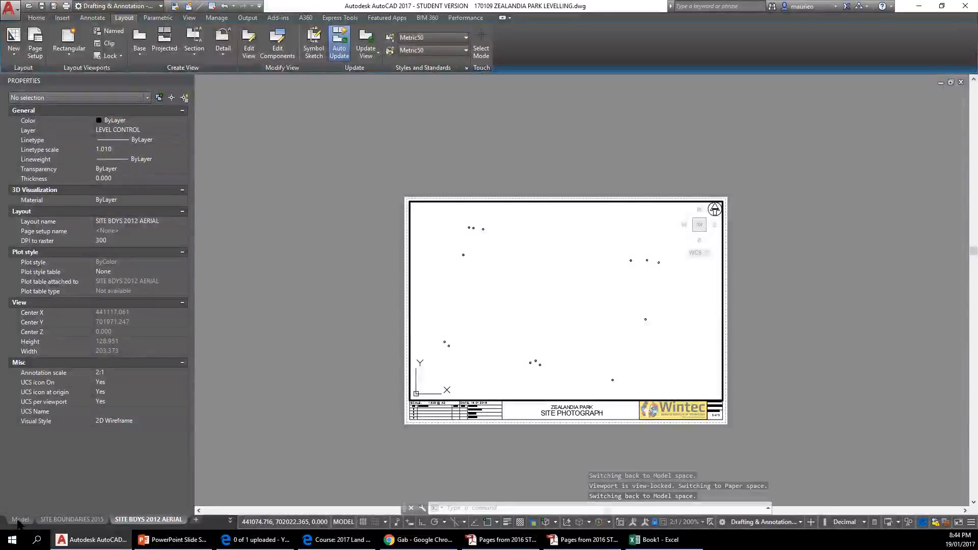
{"action": "left_click", "coordinate": [76, 520]}
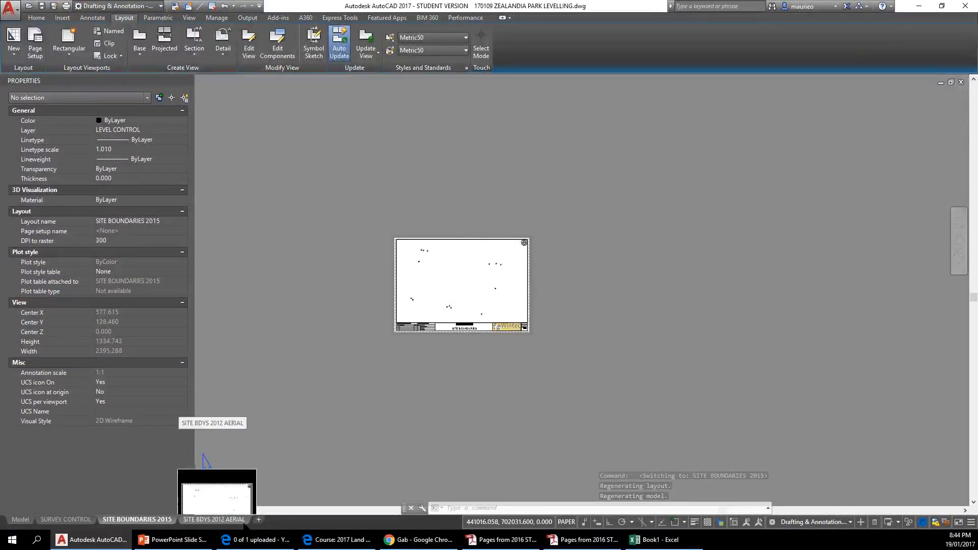
{"action": "left_click", "coordinate": [214, 520]}
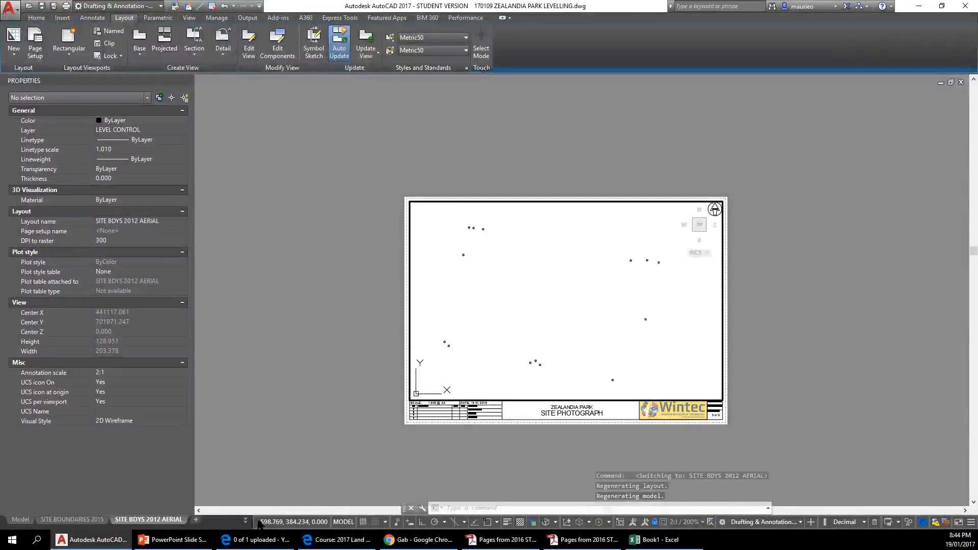
- Switch to the SURVEY CONTROL layout and open its name for editing
{"action": "left_click", "coordinate": [246, 520]}
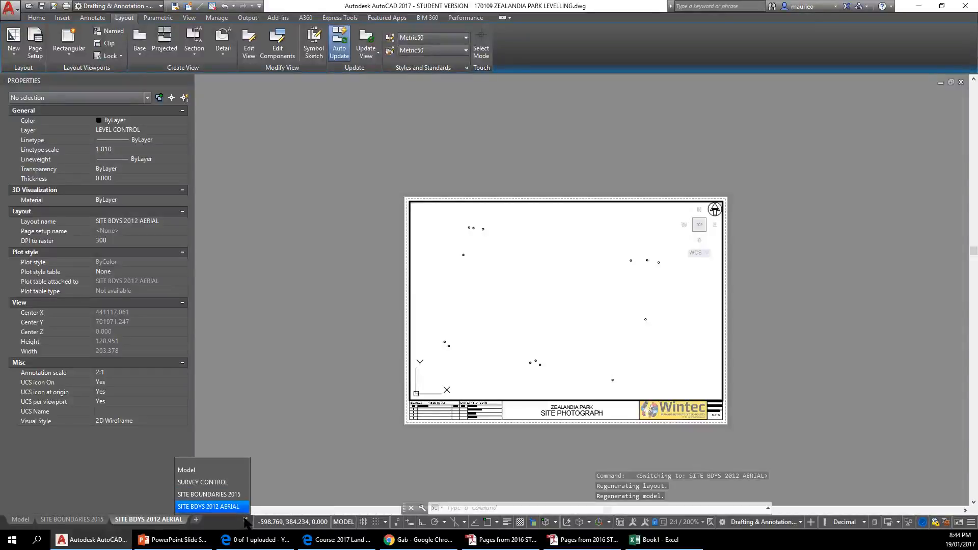
{"action": "left_click", "coordinate": [209, 483]}
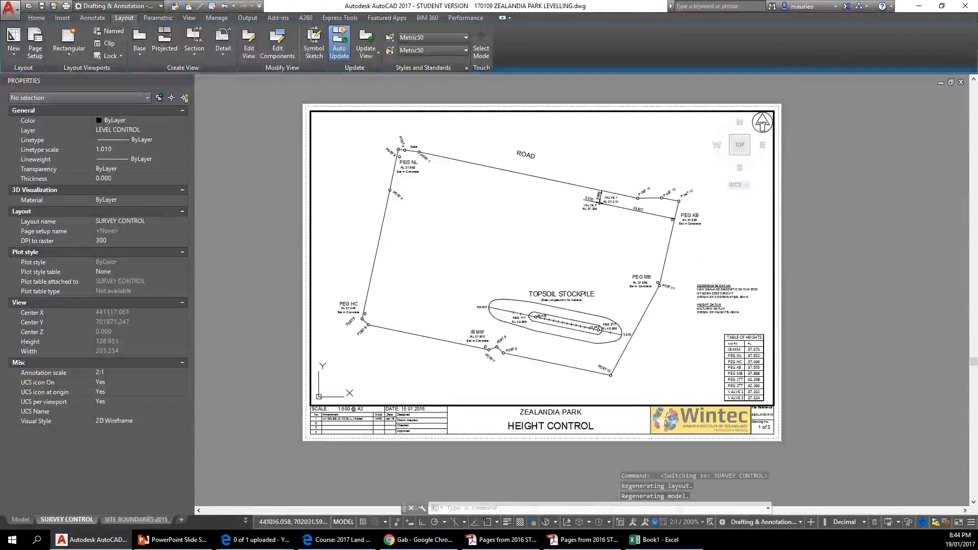
{"action": "mouse_move", "coordinate": [76, 519]}
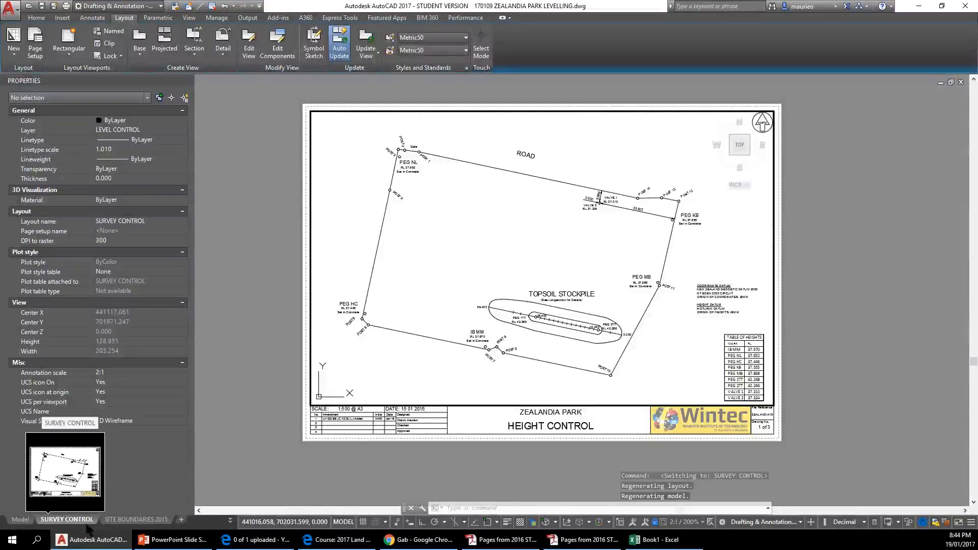
{"action": "right_click", "coordinate": [94, 523]}
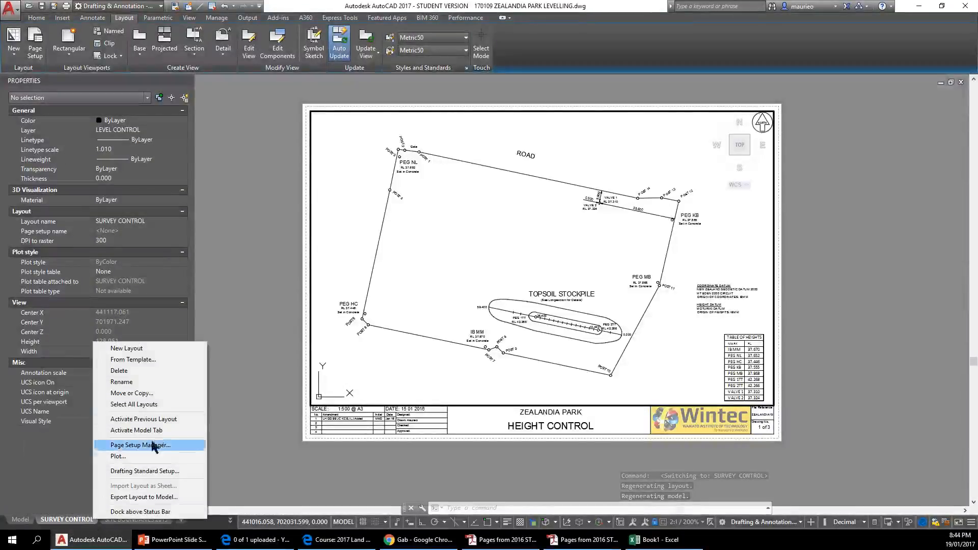
{"action": "left_click", "coordinate": [122, 382]}
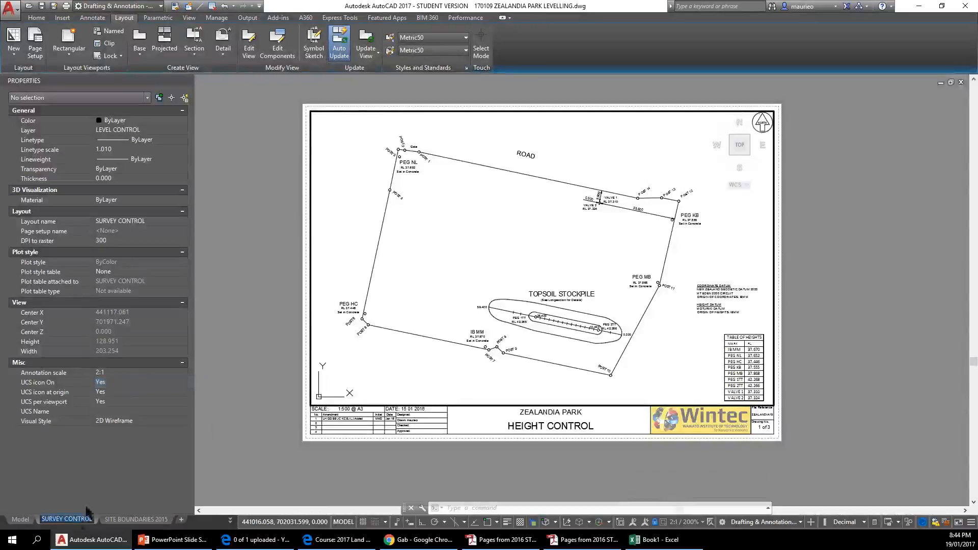
{"action": "mouse_move", "coordinate": [65, 520]}
{"action": "type", "text": "le"}
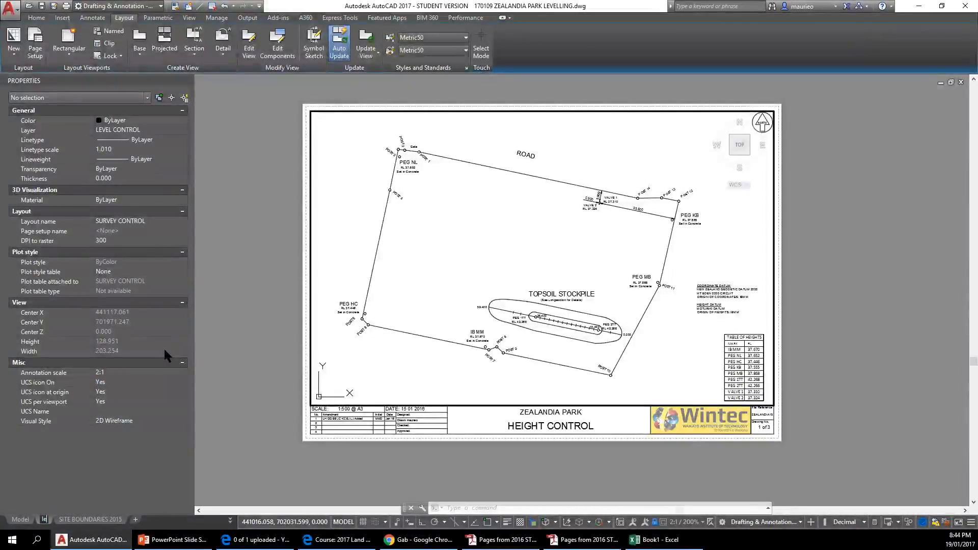
{"action": "type", "text": "vel"}
{"action": "key", "text": "Return"}
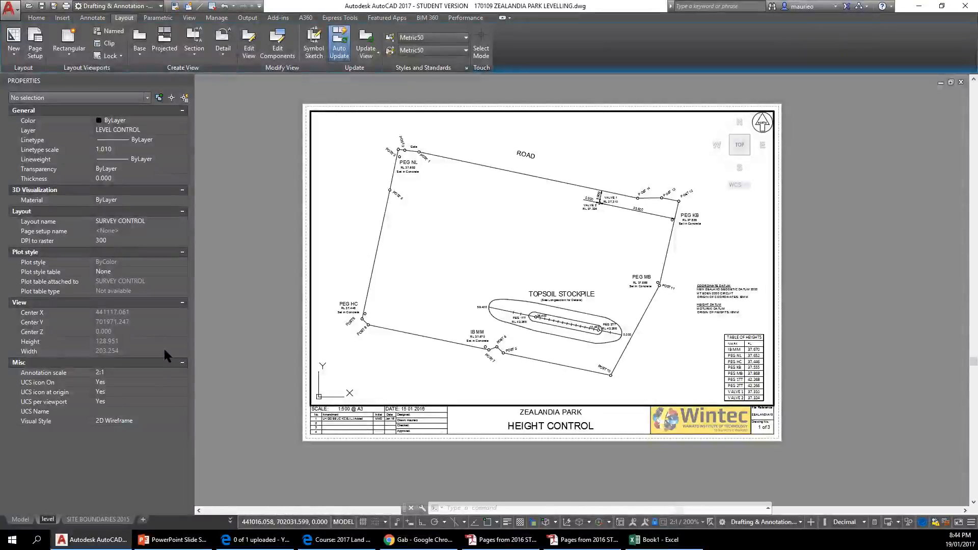
{"action": "key", "text": "BackSpace"}
{"action": "key", "text": "BackSpace"}
{"action": "key", "text": "BackSpace"}
{"action": "key", "text": "BackSpace"}
{"action": "key", "text": "BackSpace"}
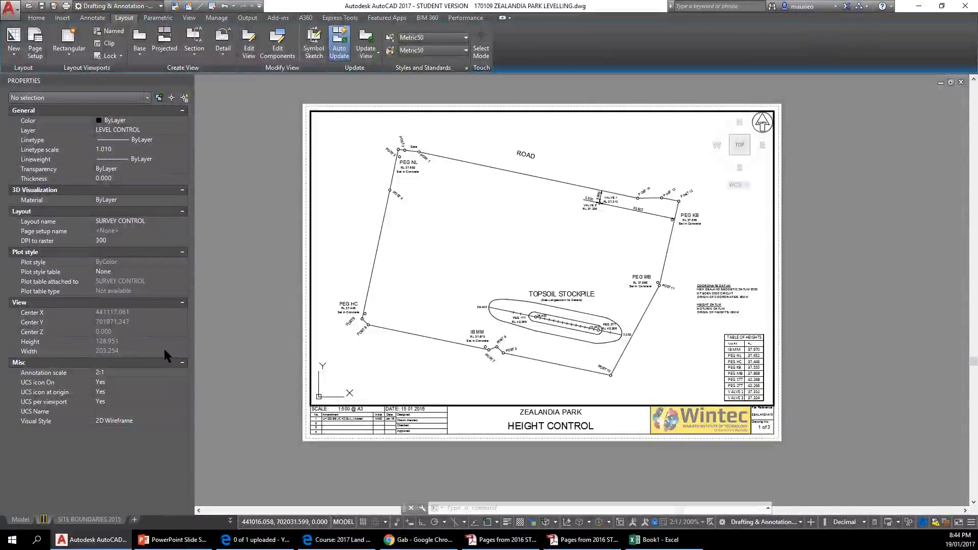
- Rename the SURVEY CONTROL layout as LEVEL CONTROL
{"action": "type", "text": "LEV"}
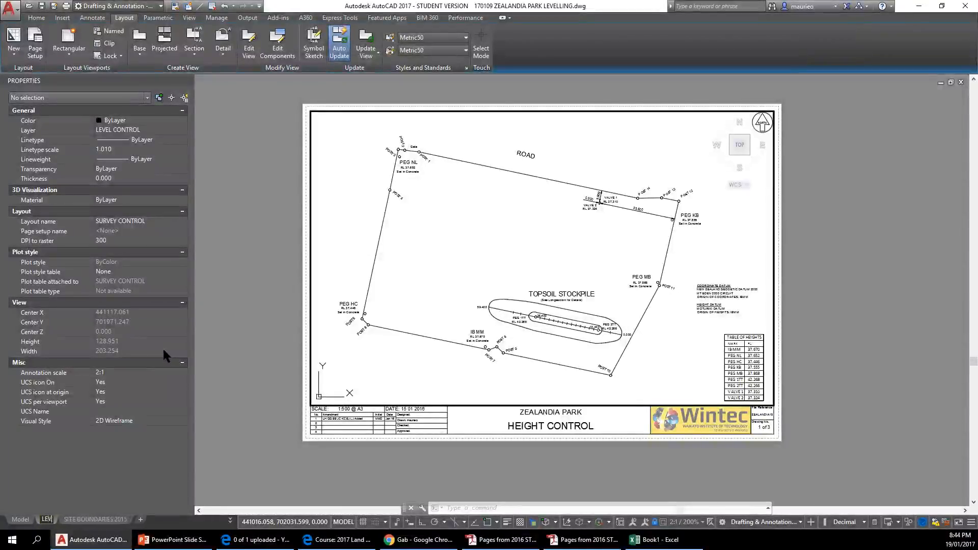
{"action": "type", "text": "EL"}
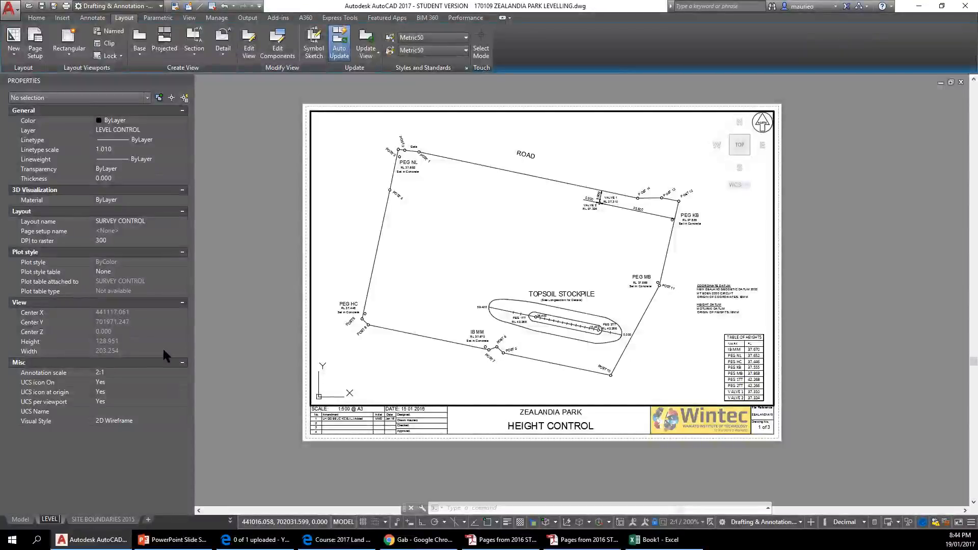
{"action": "type", "text": " CONTR"}
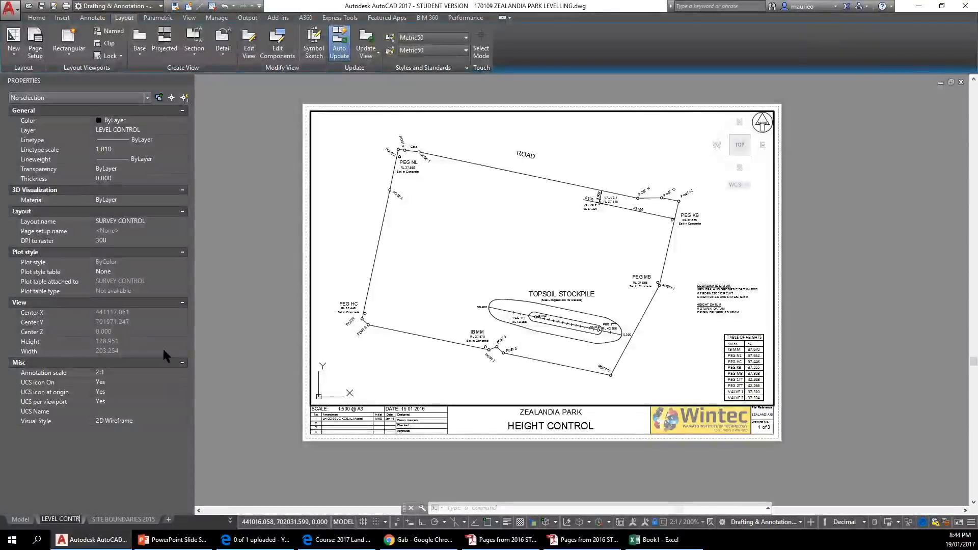
{"action": "type", "text": "OL"}
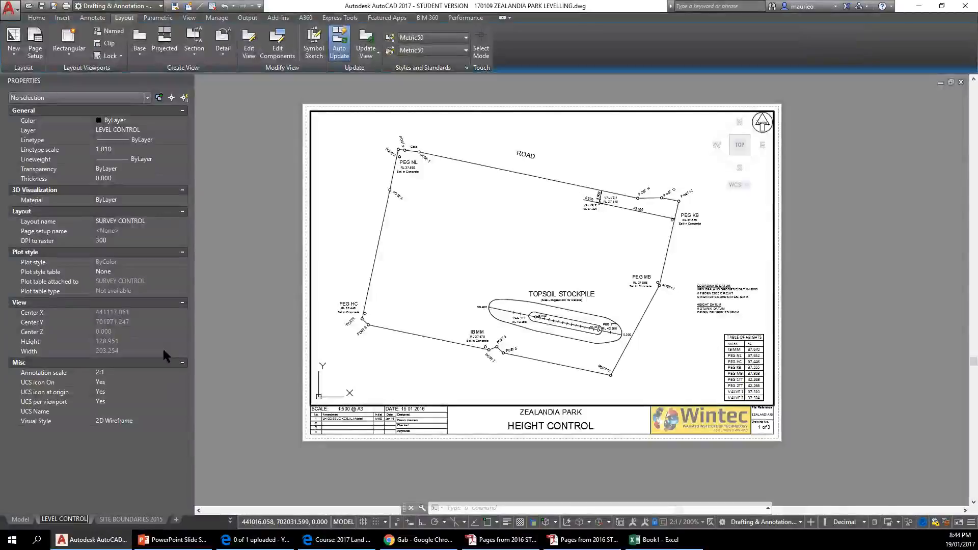
{"action": "key", "text": "Return"}
- Switch to the SITE BOUNDARIES 2015 layout and look closely at its sheet and title block
{"action": "left_click", "coordinate": [134, 520]}
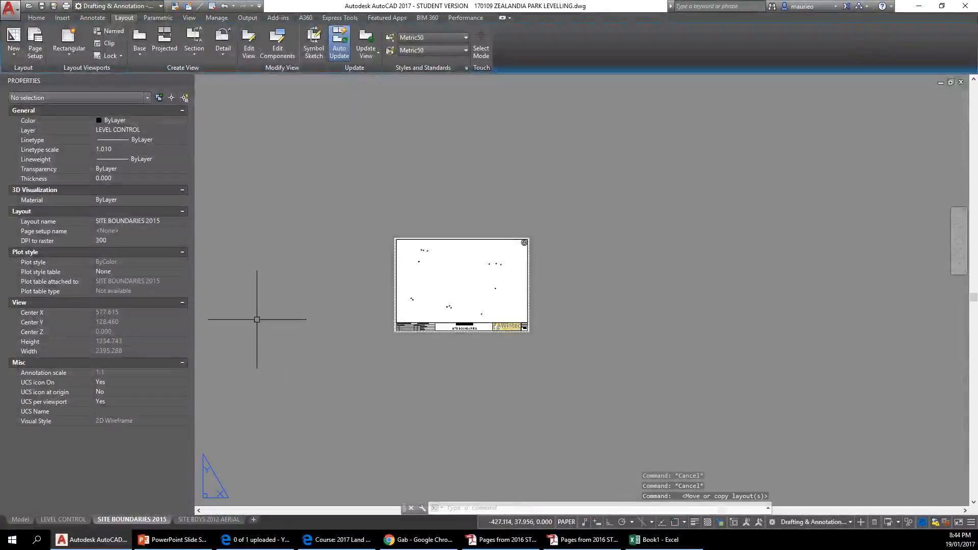
{"action": "key", "text": "Escape"}
{"action": "key", "text": "Escape"}
{"action": "key", "text": "Escape"}
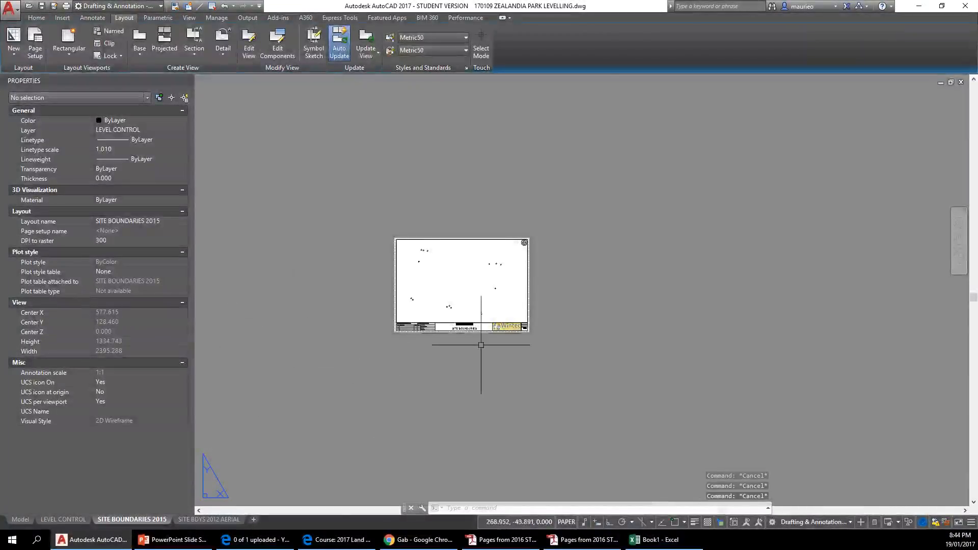
{"action": "scroll", "coordinate": [422, 299], "scroll_direction": "up", "scroll_amount": 5}
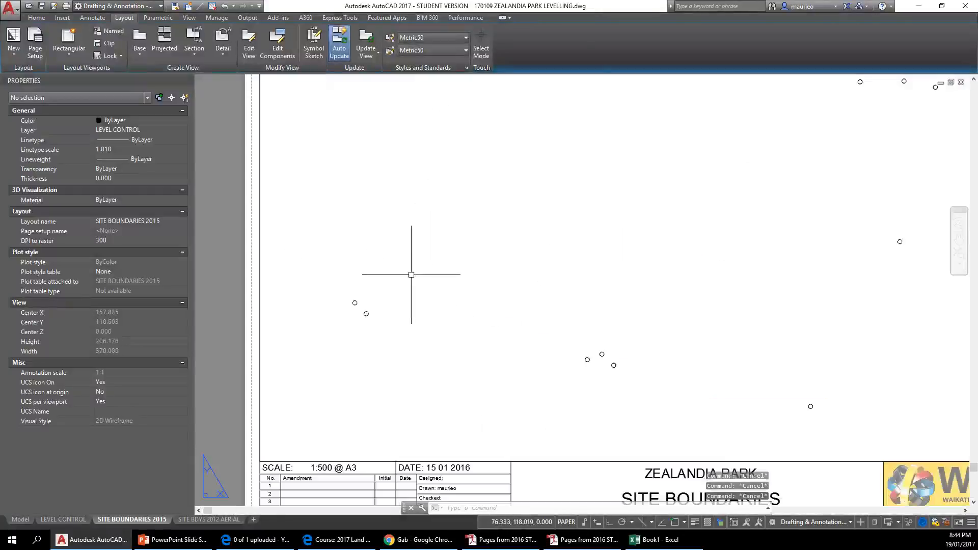
- Review the drawing's layer list and the layer states for the SITE BOUNDARIES 2015 layout
{"action": "scroll", "coordinate": [412, 274], "scroll_direction": "down", "scroll_amount": 3}
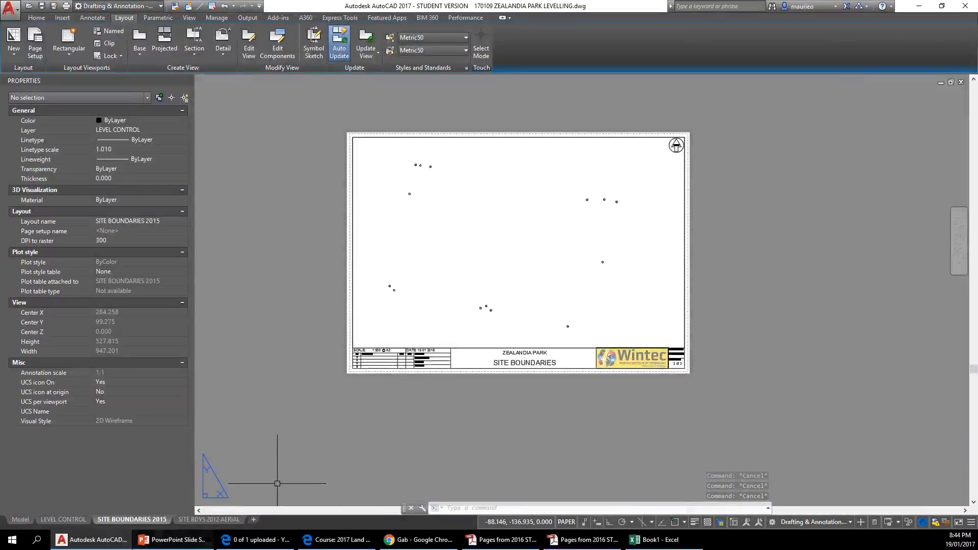
{"action": "left_click", "coordinate": [37, 18]}
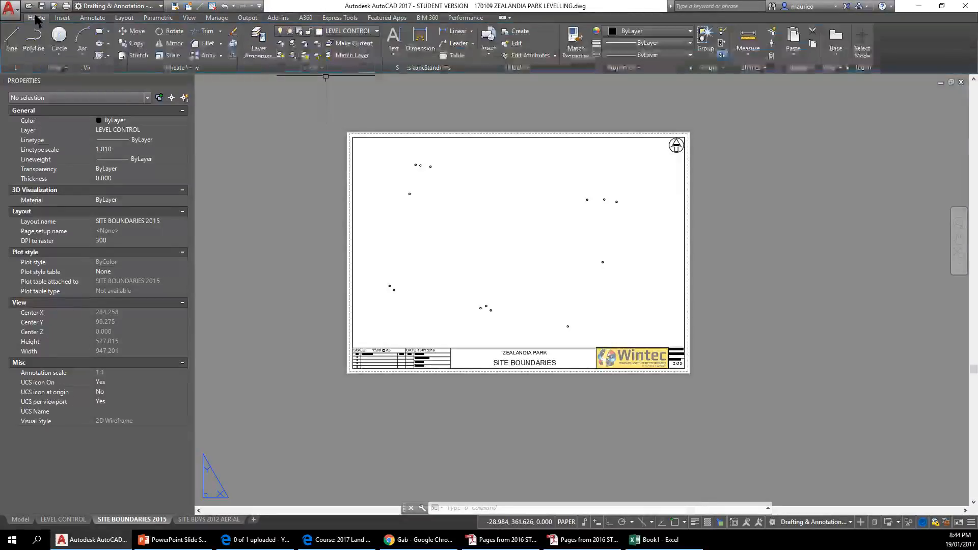
{"action": "left_click", "coordinate": [378, 31]}
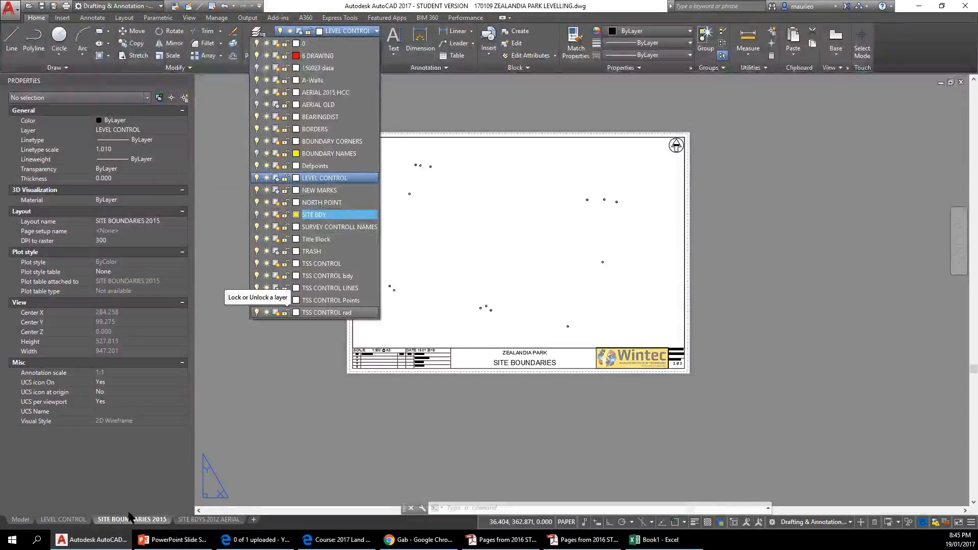
- Delete the SITE BOUNDARIES 2015 and SITE BDYS 2012 AERIAL layouts from the drawing
{"action": "right_click", "coordinate": [158, 525]}
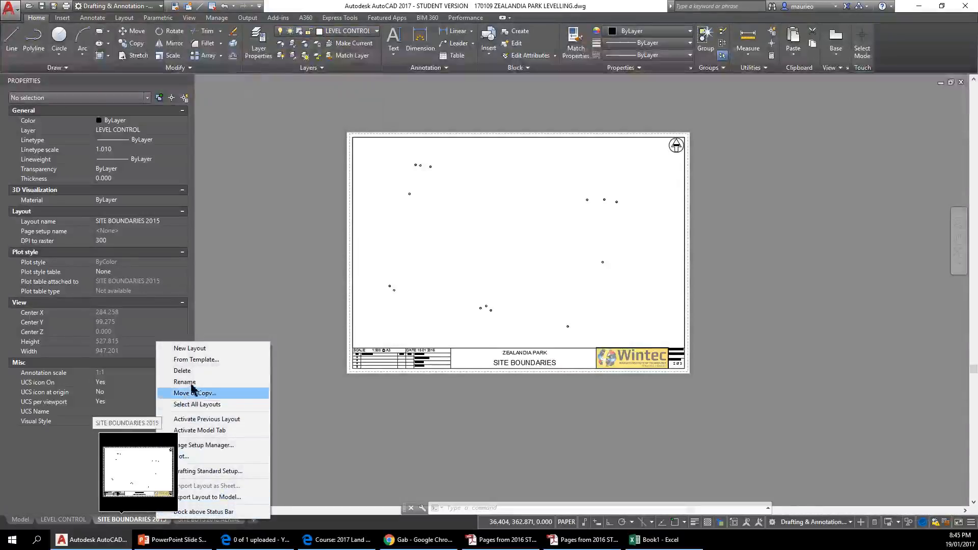
{"action": "left_click", "coordinate": [188, 372]}
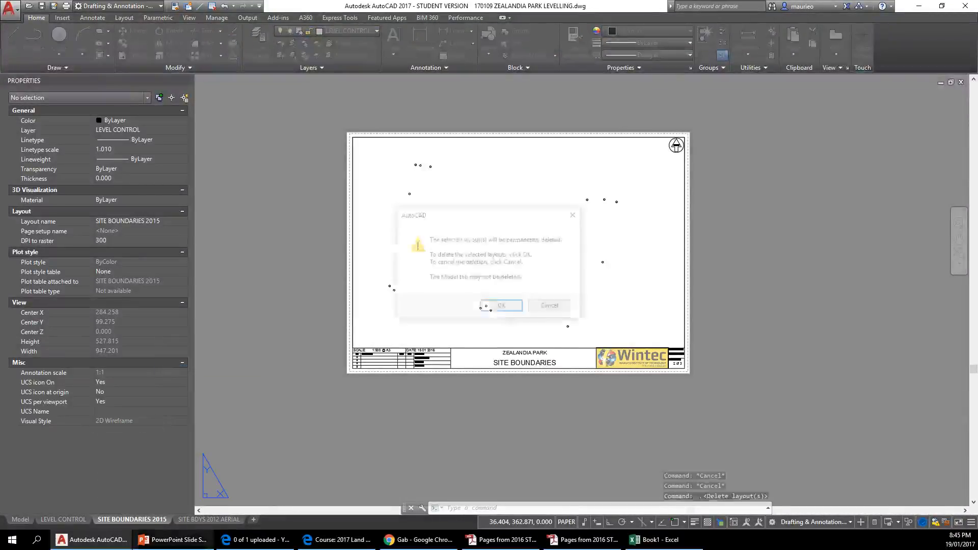
{"action": "left_click", "coordinate": [501, 306]}
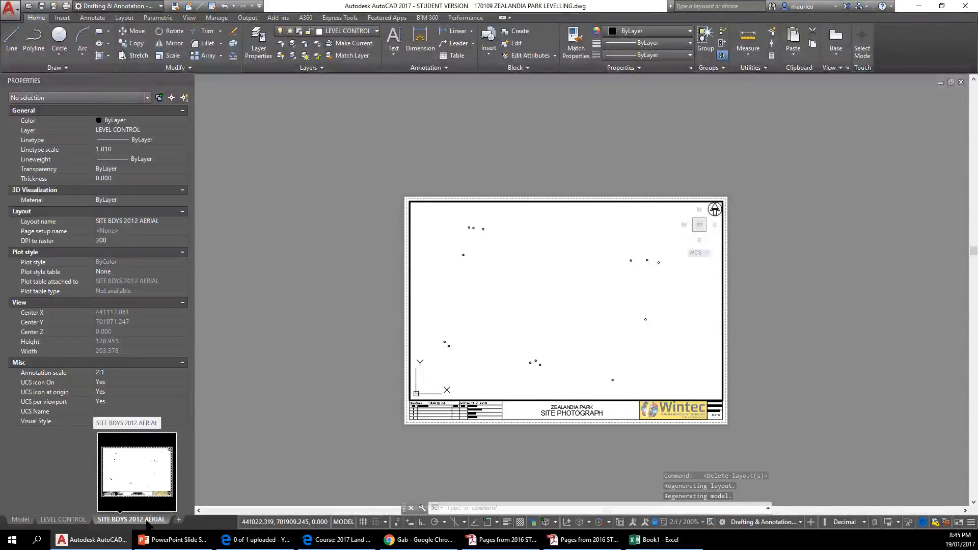
{"action": "right_click", "coordinate": [147, 524]}
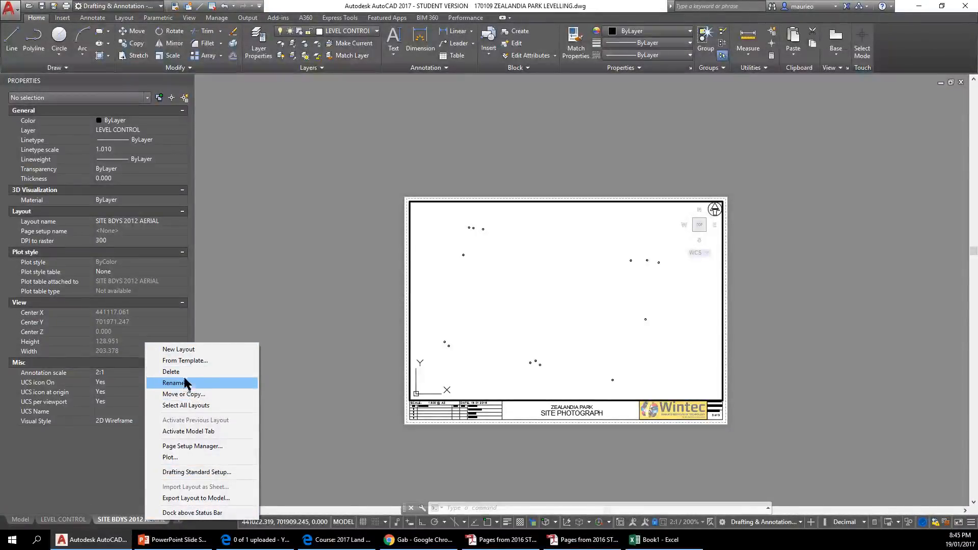
{"action": "left_click", "coordinate": [187, 372]}
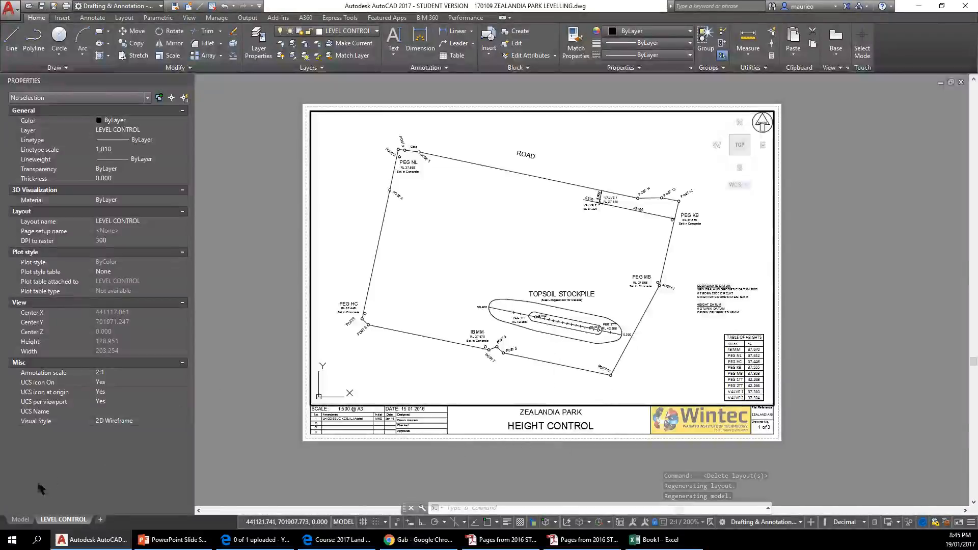
- Rename the LEVEL CONTROL layout as HEIGHT CONTROL to match the title on its sheet
{"action": "right_click", "coordinate": [62, 519]}
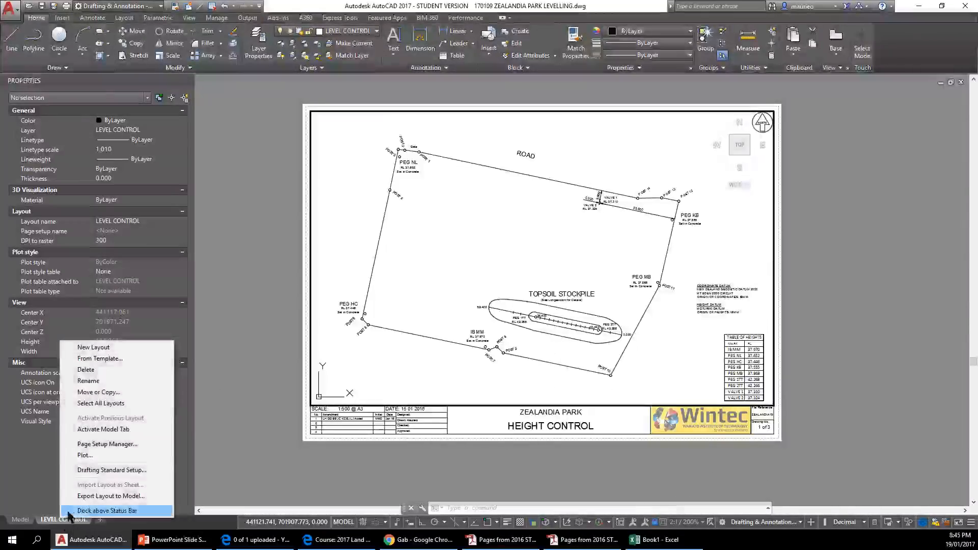
{"action": "left_click", "coordinate": [89, 381]}
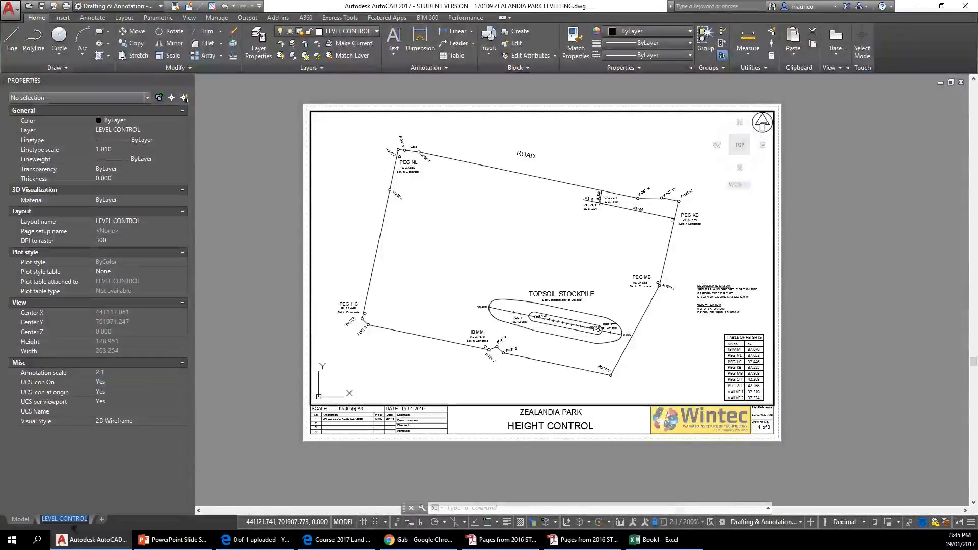
{"action": "left_click", "coordinate": [56, 517]}
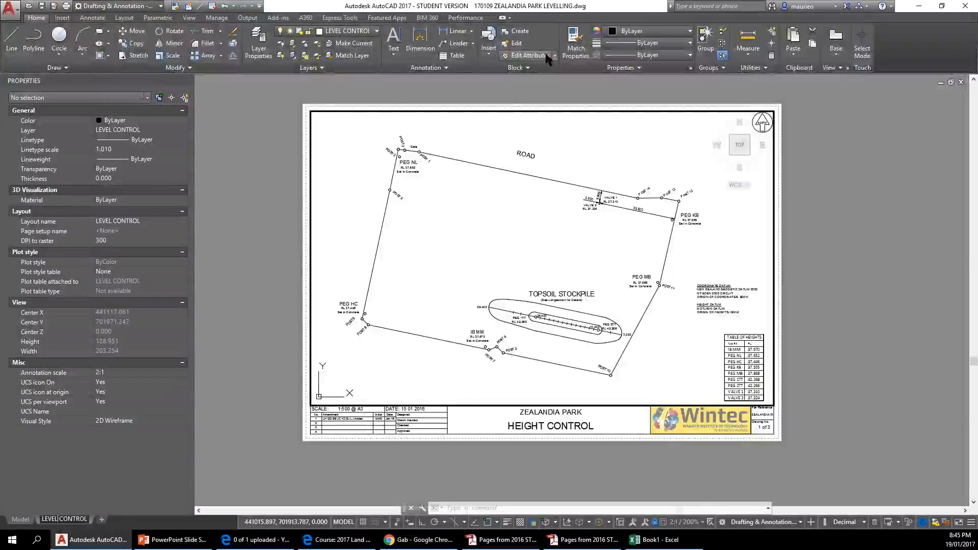
{"action": "key", "text": "BackSpace"}
{"action": "key", "text": "BackSpace"}
{"action": "key", "text": "BackSpace"}
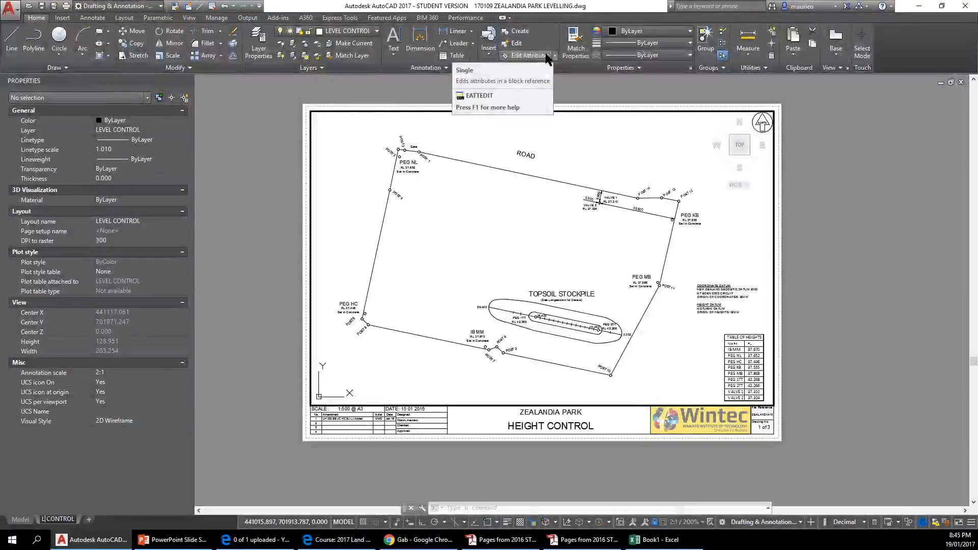
{"action": "type", "text": "H"}
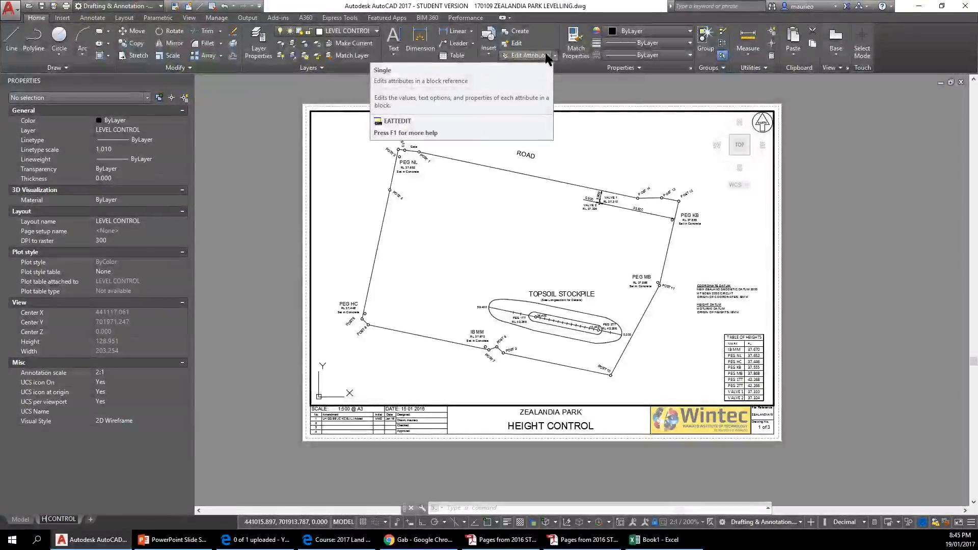
{"action": "type", "text": "EIGHT"}
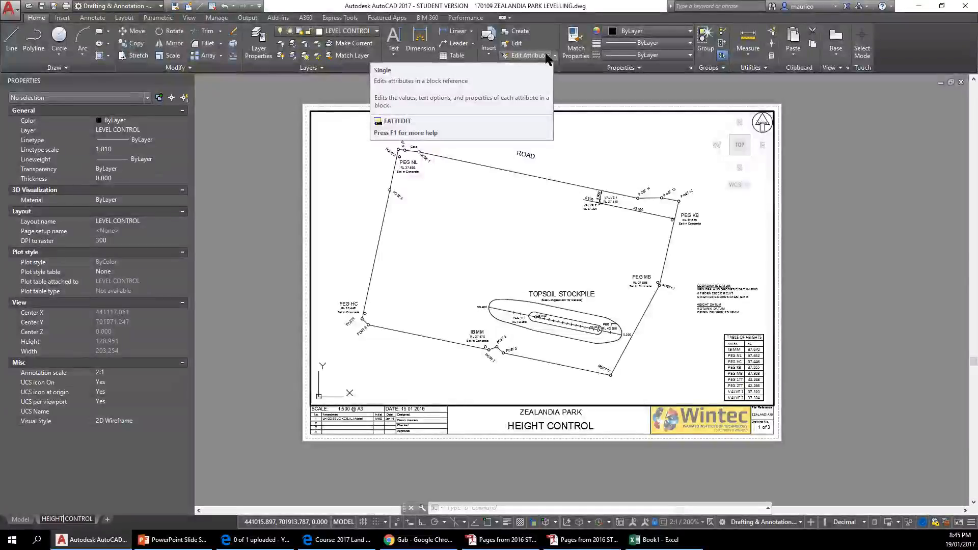
{"action": "key", "text": "Return"}
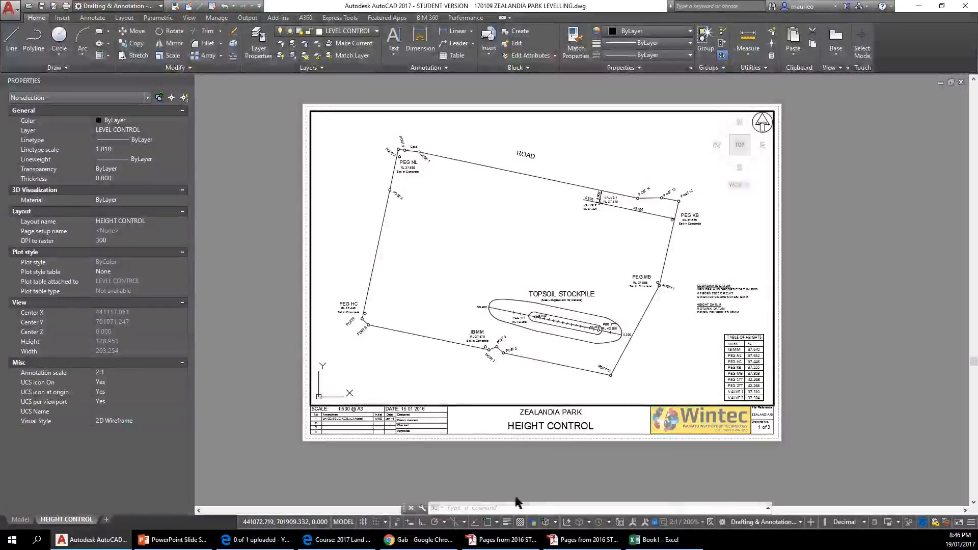
- Compare the Model view with the HEIGHT CONTROL layout and make paper space active on that layout
{"action": "left_click", "coordinate": [20, 520]}
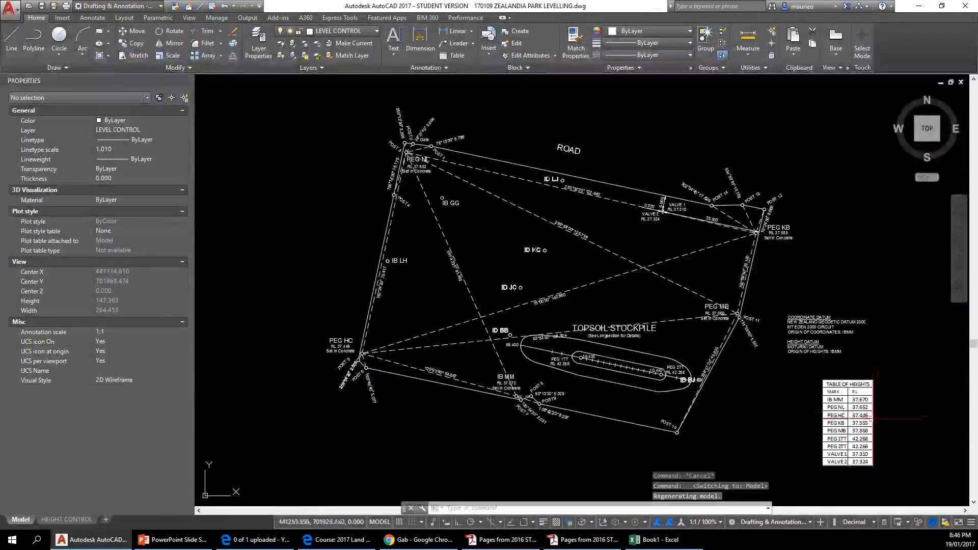
{"action": "left_click", "coordinate": [66, 519]}
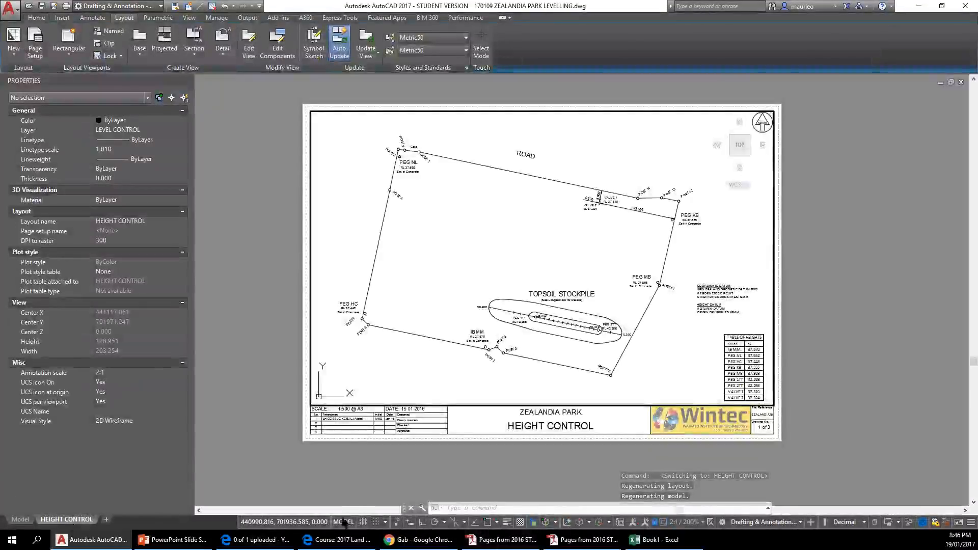
{"action": "left_click", "coordinate": [343, 522]}
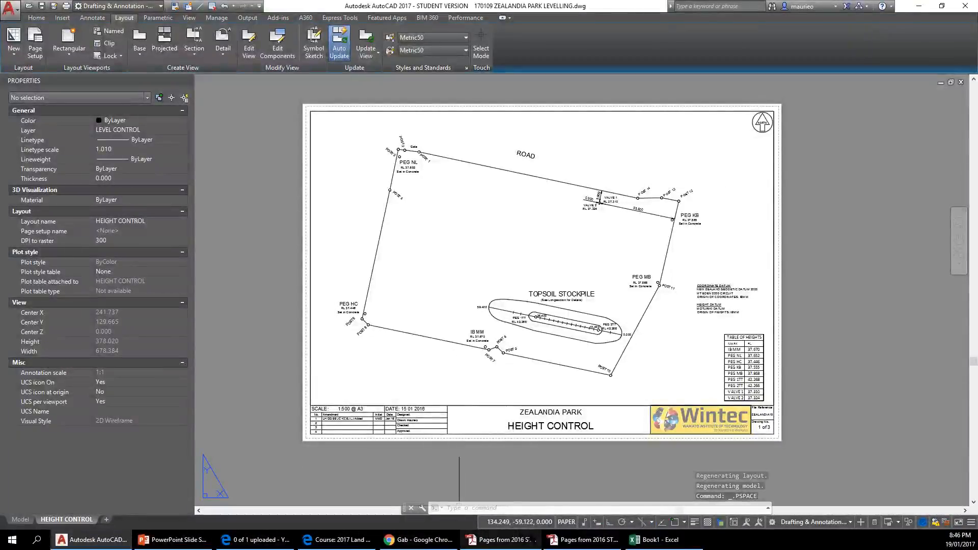
{"action": "left_click", "coordinate": [562, 522]}
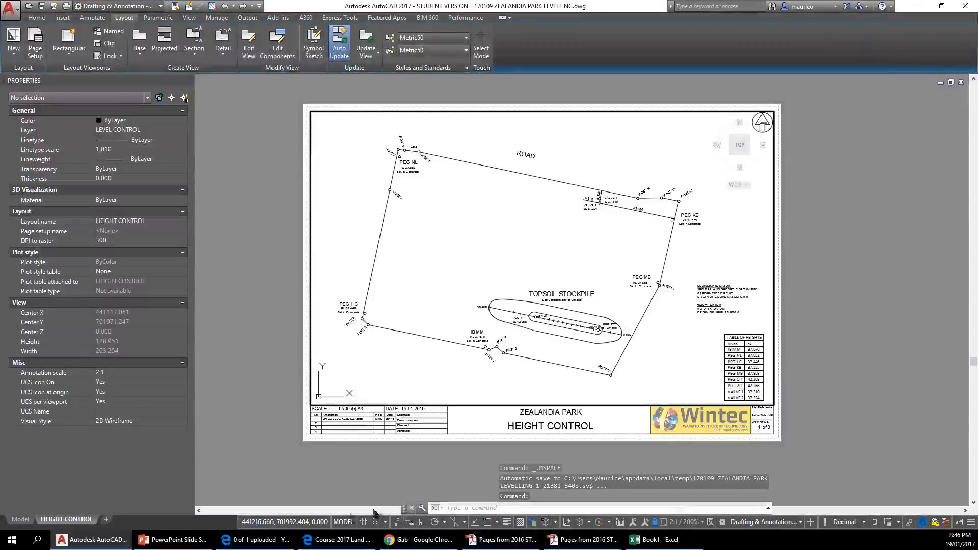
{"action": "left_click", "coordinate": [344, 522]}
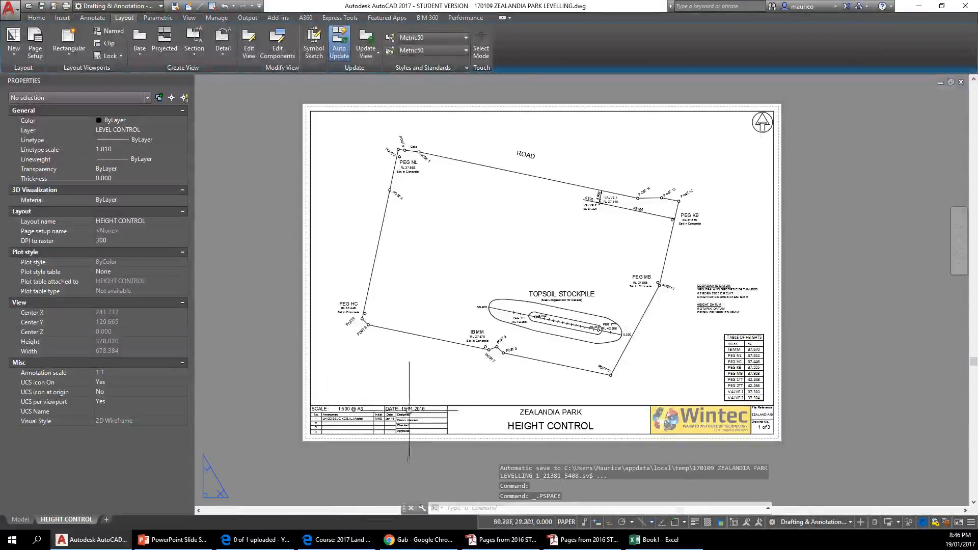
- Delete the description, initials and date of amendment 1 from the HEIGHT CONTROL title block
{"action": "scroll", "coordinate": [348, 409], "scroll_direction": "up", "scroll_amount": 6}
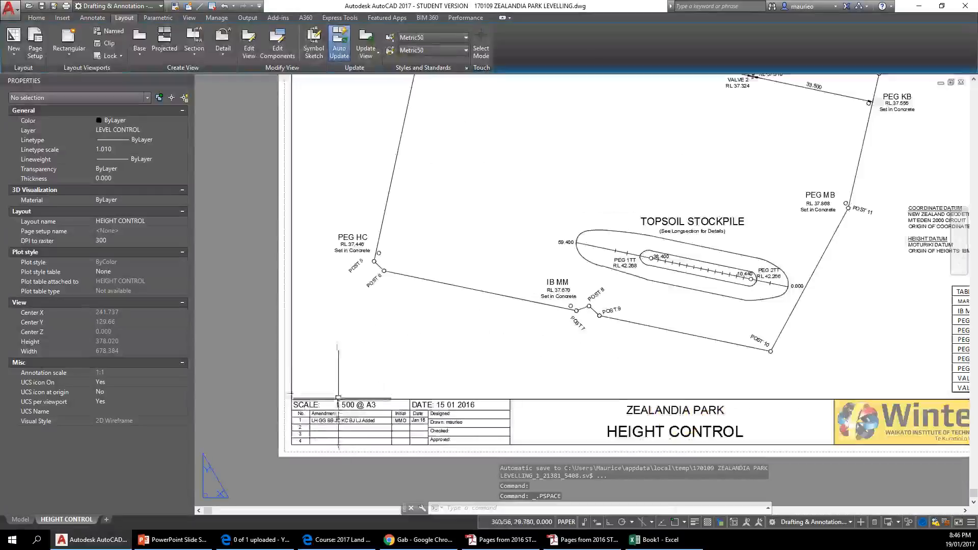
{"action": "middle_click_drag", "start_coordinate": [394, 367], "coordinate": [399, 230]}
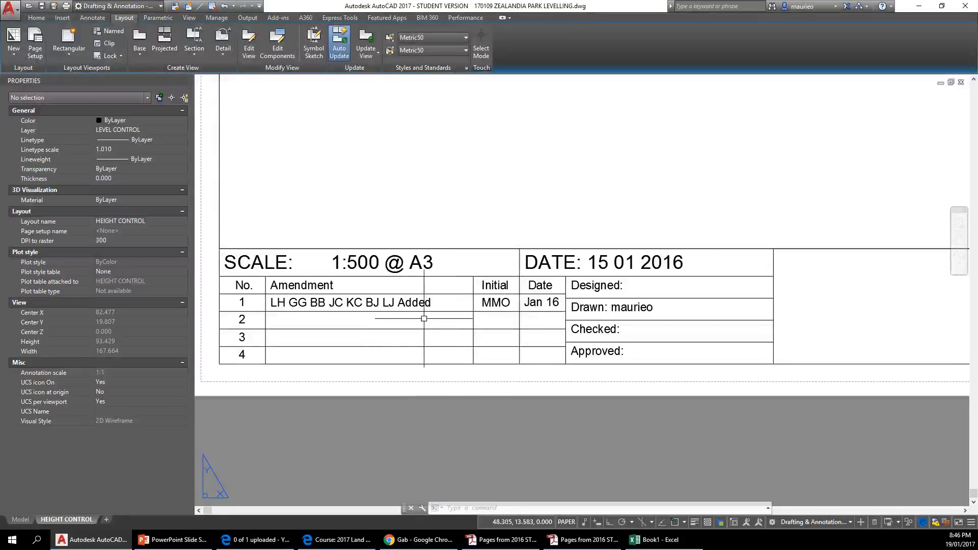
{"action": "left_click", "coordinate": [432, 302]}
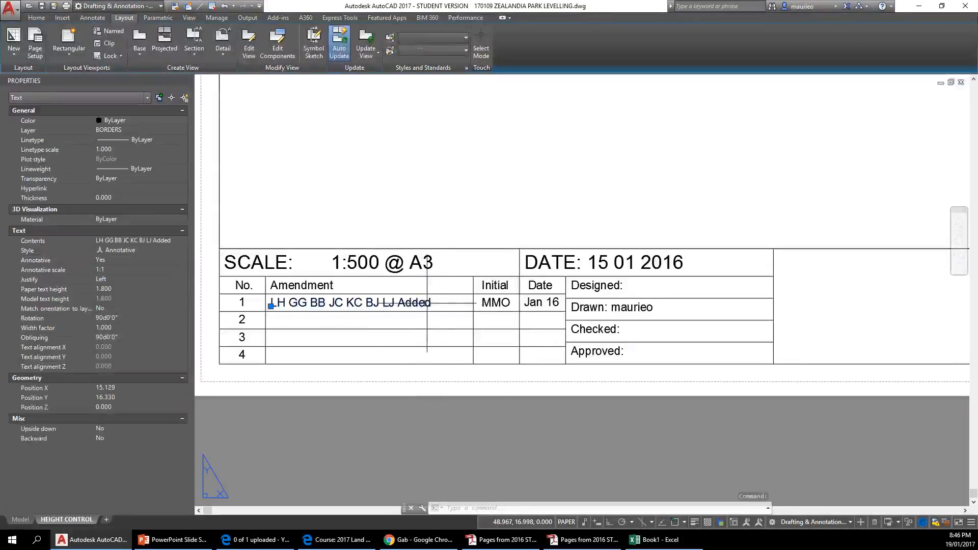
{"action": "left_click", "coordinate": [495, 301]}
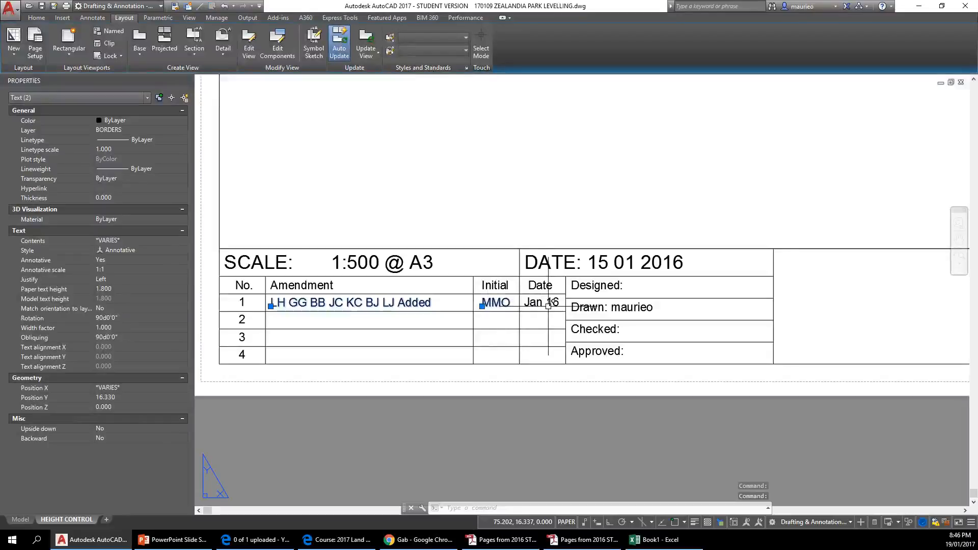
{"action": "left_click", "coordinate": [548, 304]}
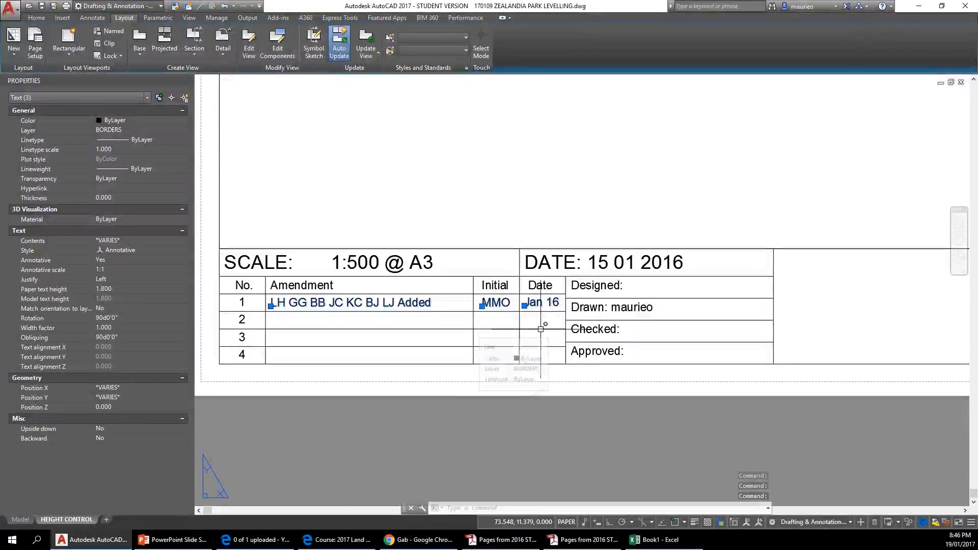
{"action": "key", "text": "Delete"}
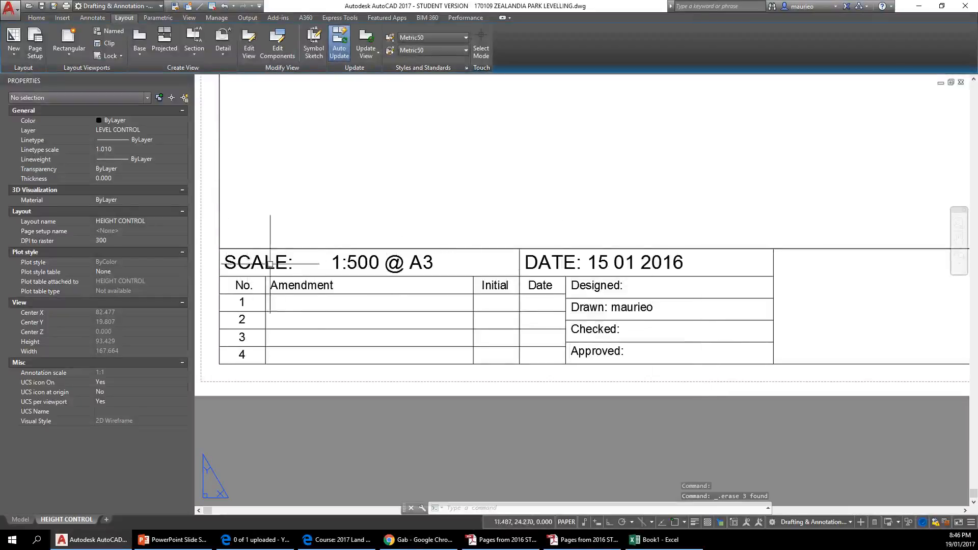
- Change the date text in the HEIGHT CONTROL title block to DATE: 19 01 2017
{"action": "scroll", "coordinate": [603, 311], "scroll_direction": "down", "scroll_amount": 2}
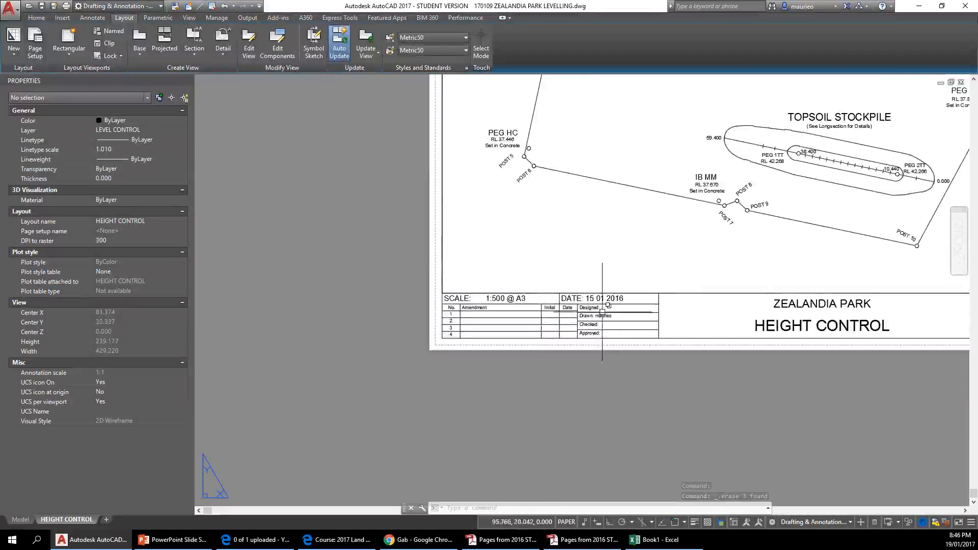
{"action": "middle_click_drag", "start_coordinate": [594, 316], "coordinate": [416, 316]}
{"action": "scroll", "coordinate": [429, 302], "scroll_direction": "up", "scroll_amount": 2}
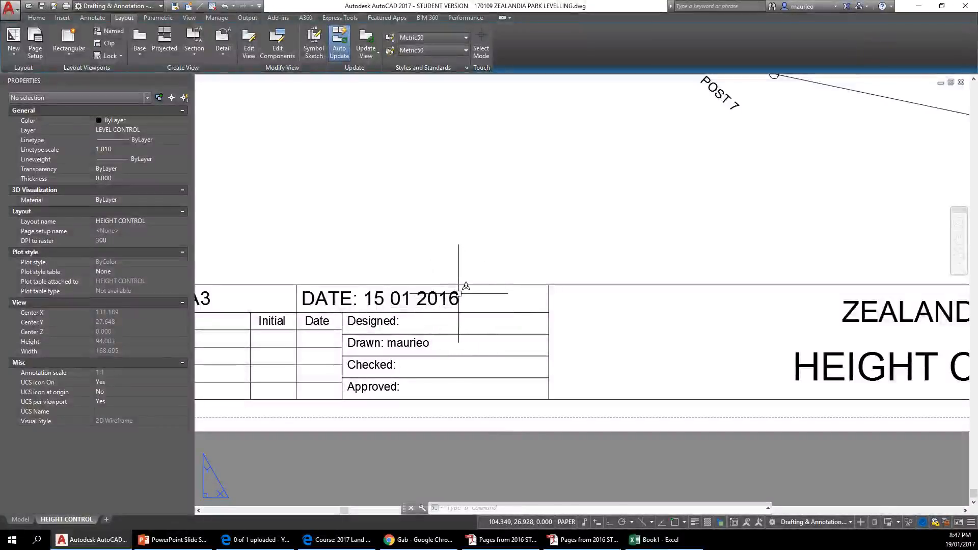
{"action": "left_click", "coordinate": [455, 291]}
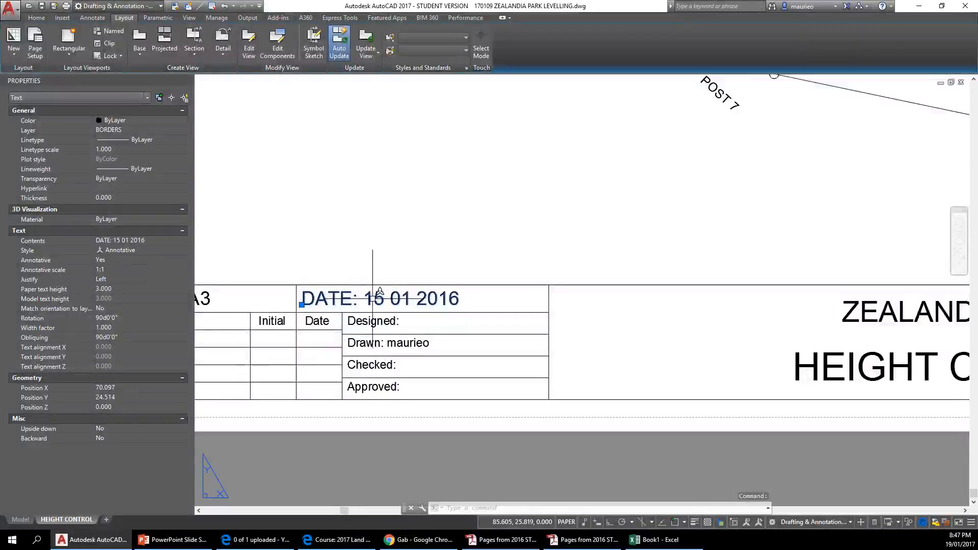
{"action": "double_click", "coordinate": [394, 300]}
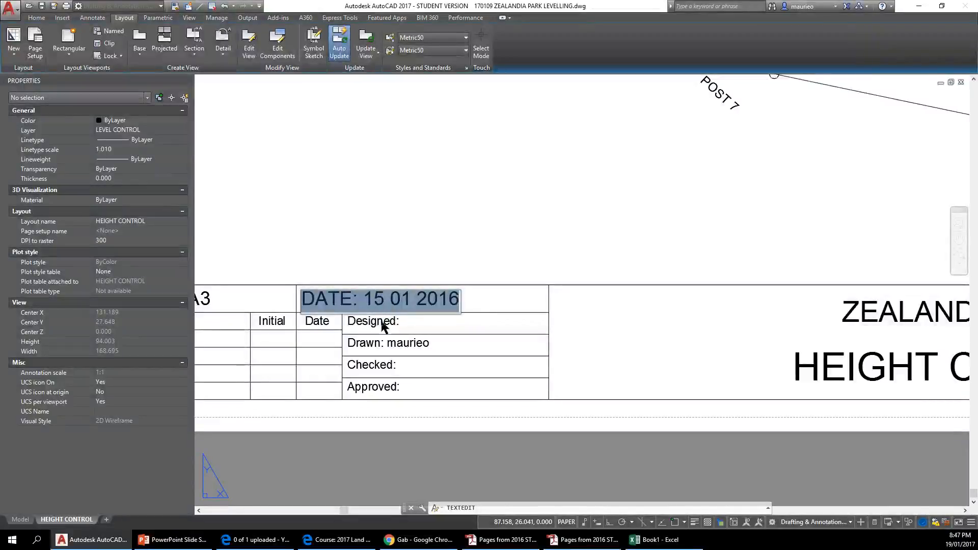
{"action": "left_click", "coordinate": [383, 302]}
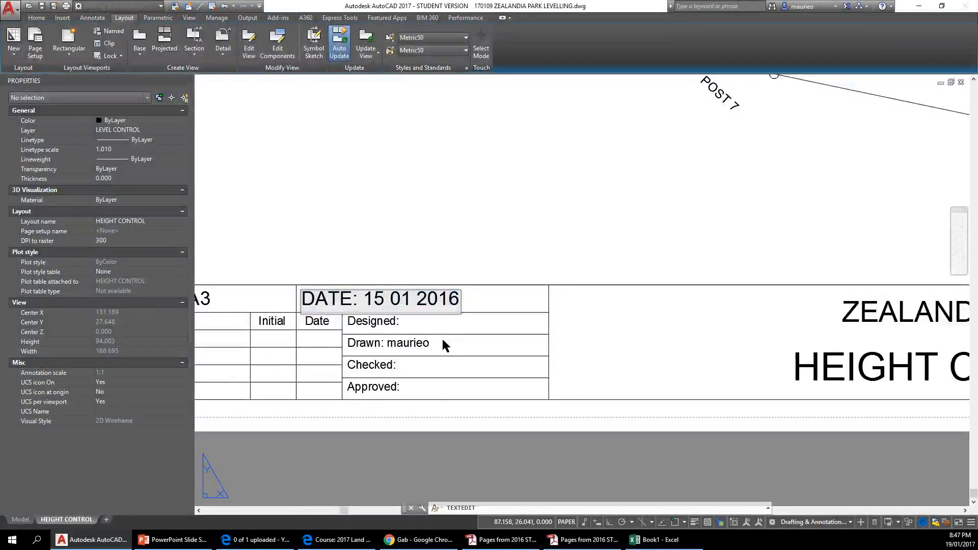
{"action": "key", "text": "BackSpace"}
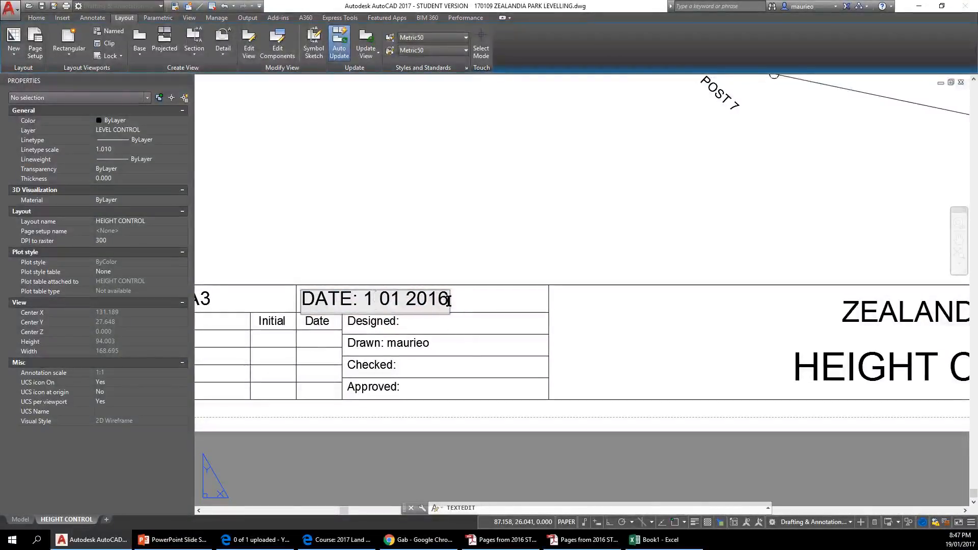
{"action": "type", "text": "9"}
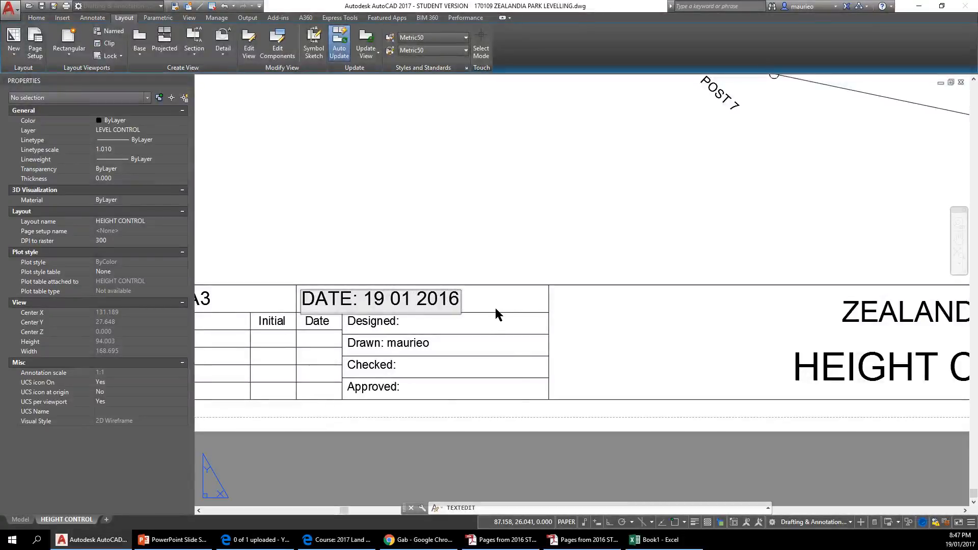
{"action": "key", "text": "BackSpace"}
{"action": "type", "text": "7"}
{"action": "left_click", "coordinate": [488, 287]}
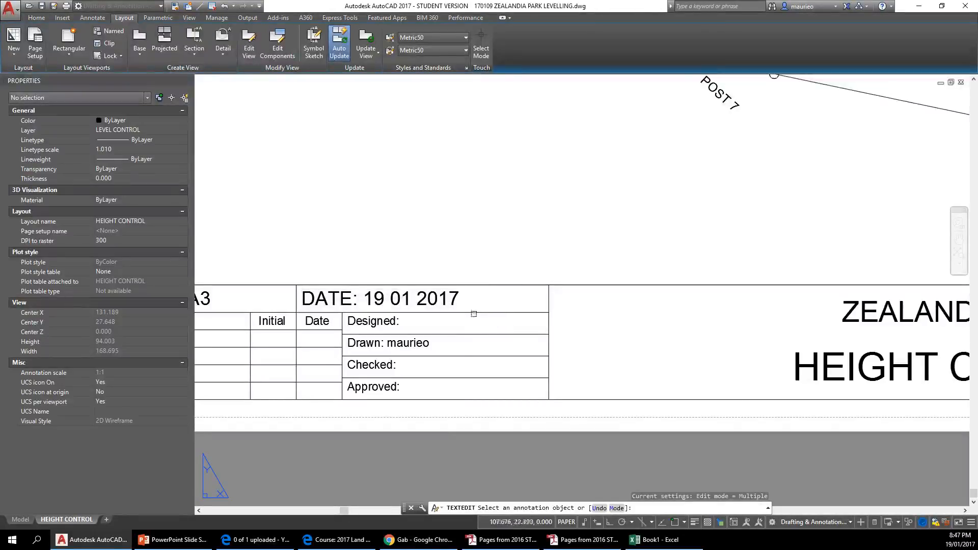
{"action": "scroll", "coordinate": [474, 314], "scroll_direction": "down", "scroll_amount": 6}
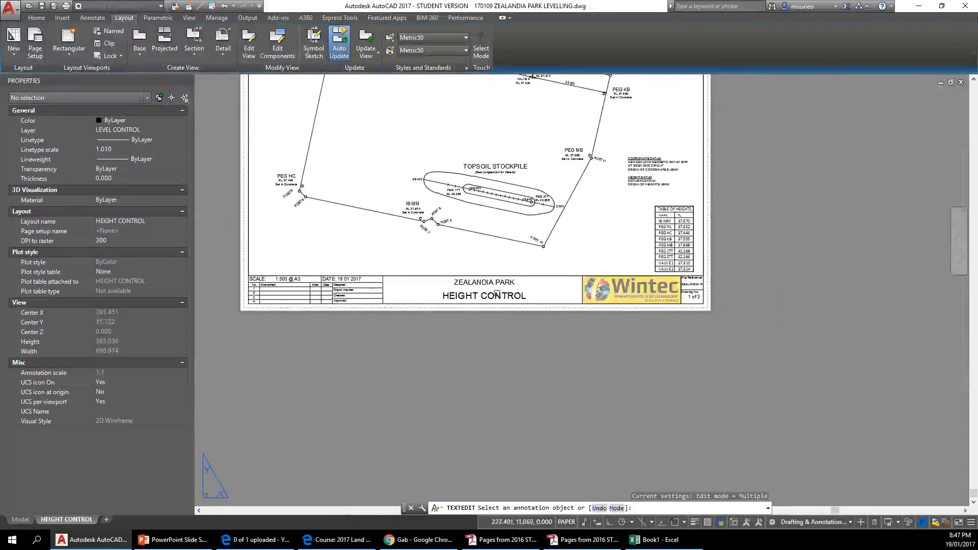
- Change the drawing number in the HEIGHT CONTROL title block to 1 of 2
{"action": "scroll", "coordinate": [497, 294], "scroll_direction": "up", "scroll_amount": 4}
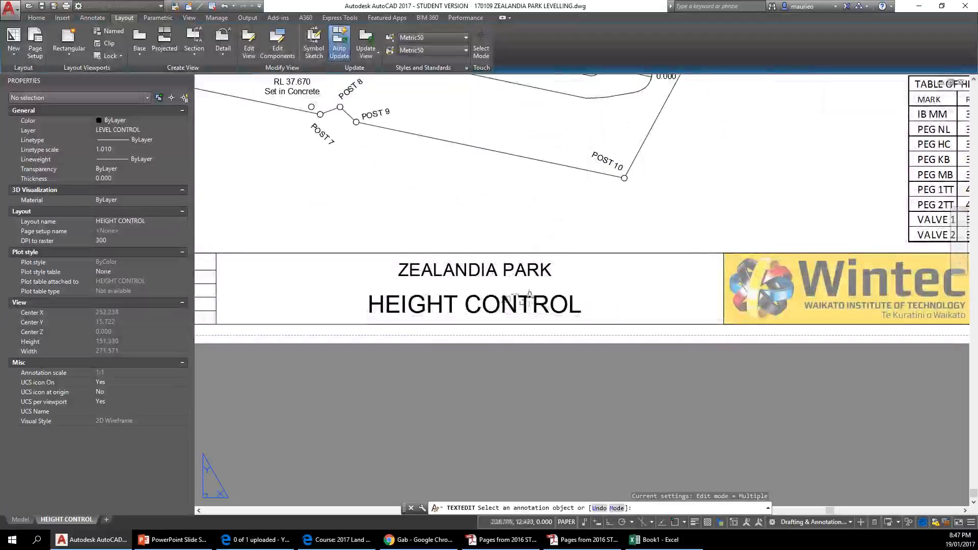
{"action": "scroll", "coordinate": [553, 305], "scroll_direction": "down", "scroll_amount": 2}
{"action": "middle_click_drag", "start_coordinate": [504, 323], "coordinate": [307, 310]}
{"action": "scroll", "coordinate": [507, 289], "scroll_direction": "up", "scroll_amount": 5}
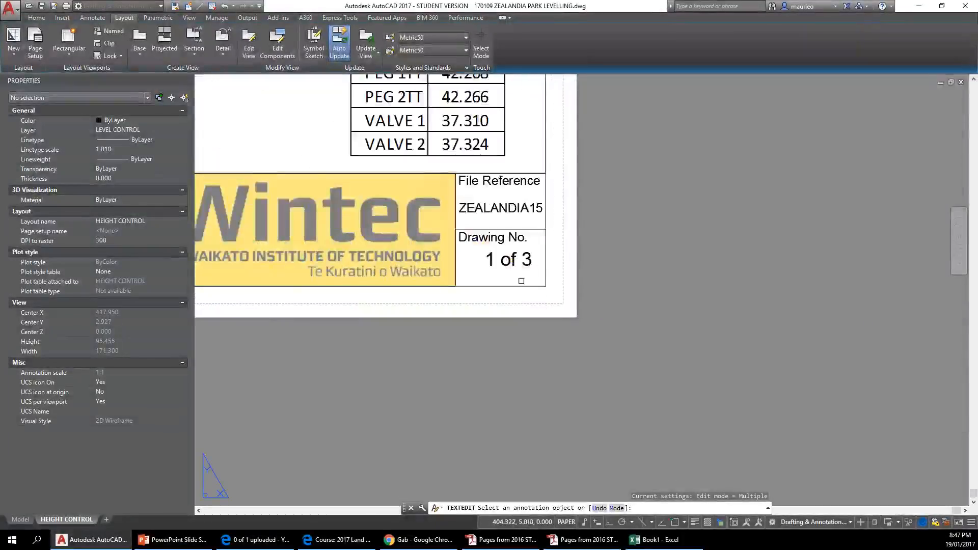
{"action": "left_click", "coordinate": [533, 255]}
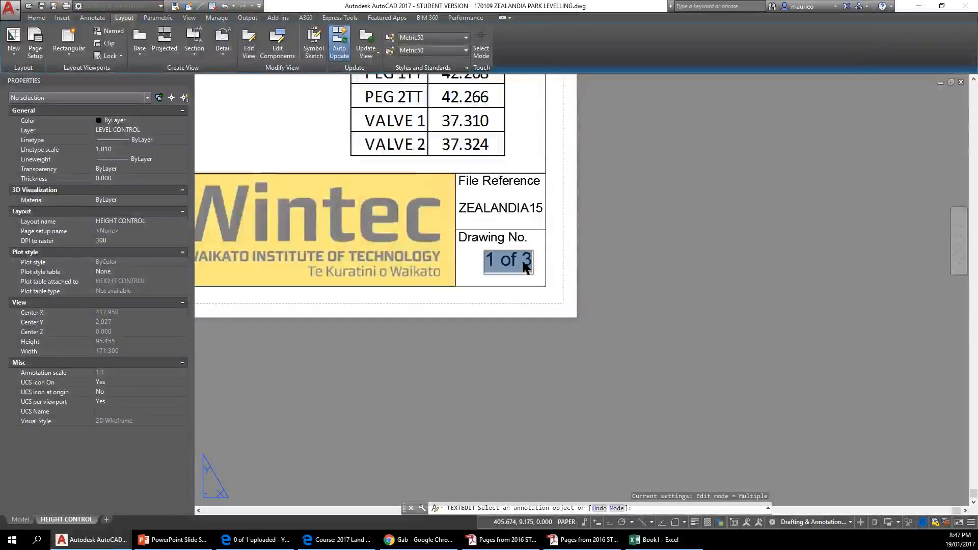
{"action": "left_click", "coordinate": [525, 266]}
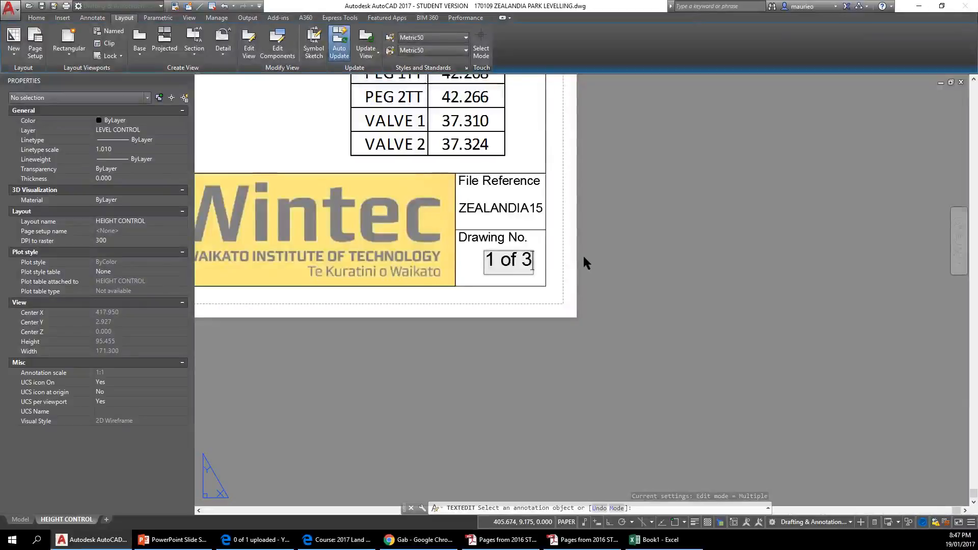
{"action": "key", "text": "BackSpace"}
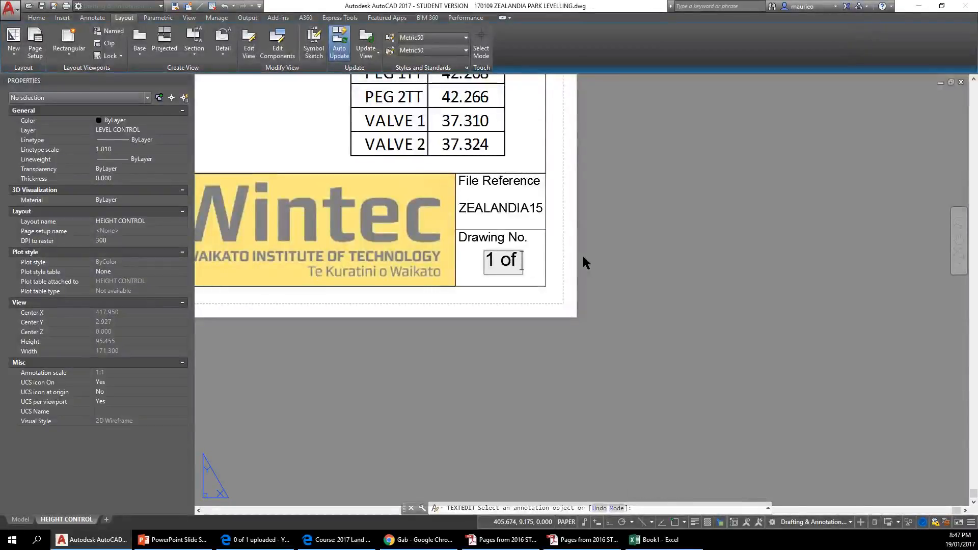
{"action": "type", "text": "2"}
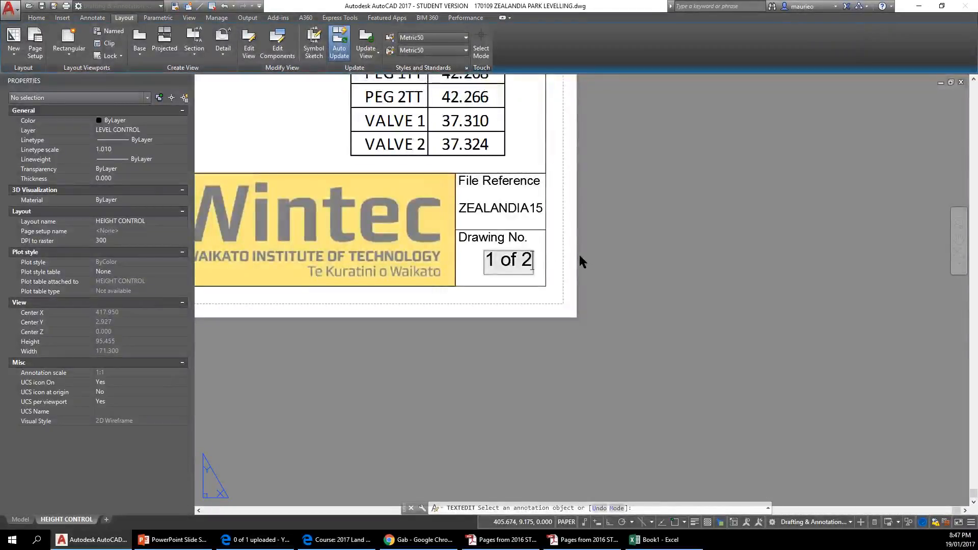
{"action": "left_click", "coordinate": [493, 326]}
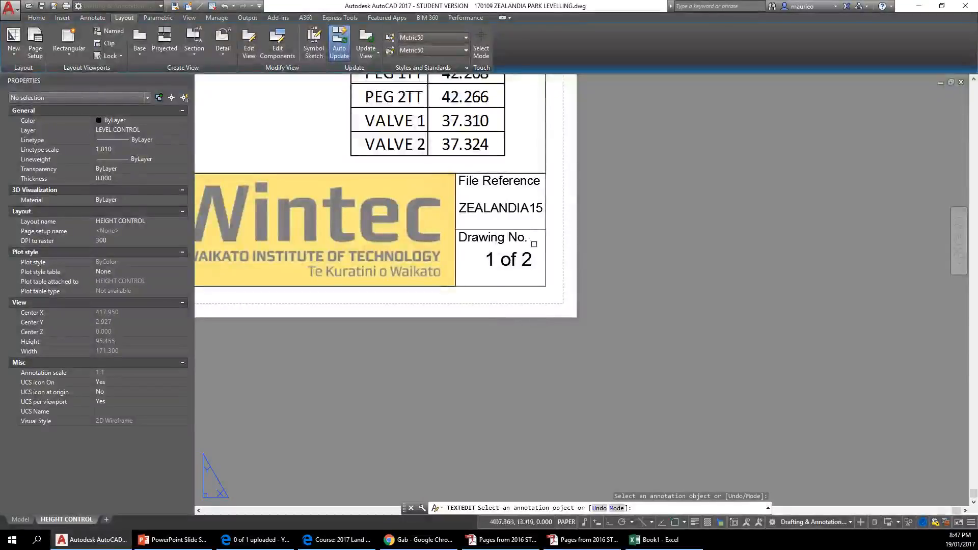
- Change the file reference text in the title block to ZEALANDIA17
{"action": "left_click", "coordinate": [528, 207]}
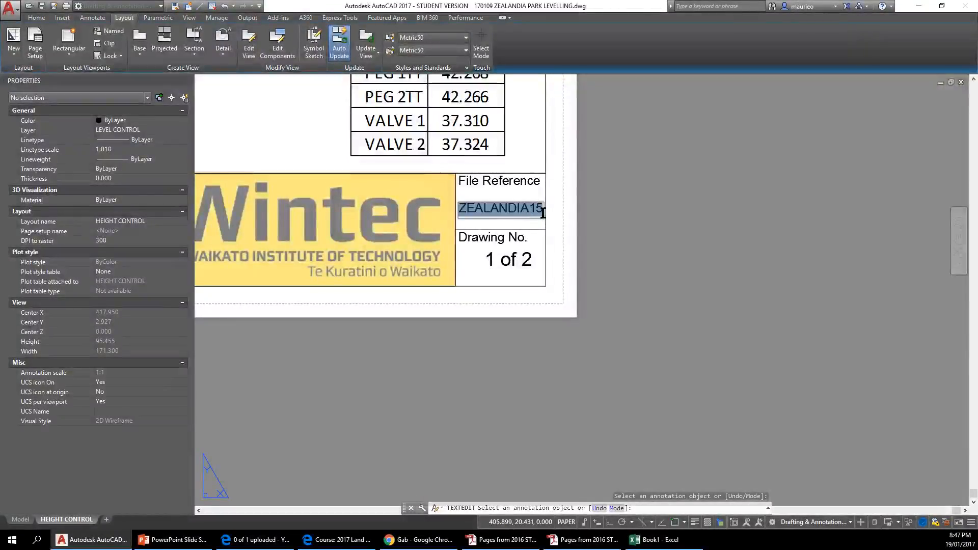
{"action": "left_click", "coordinate": [543, 208]}
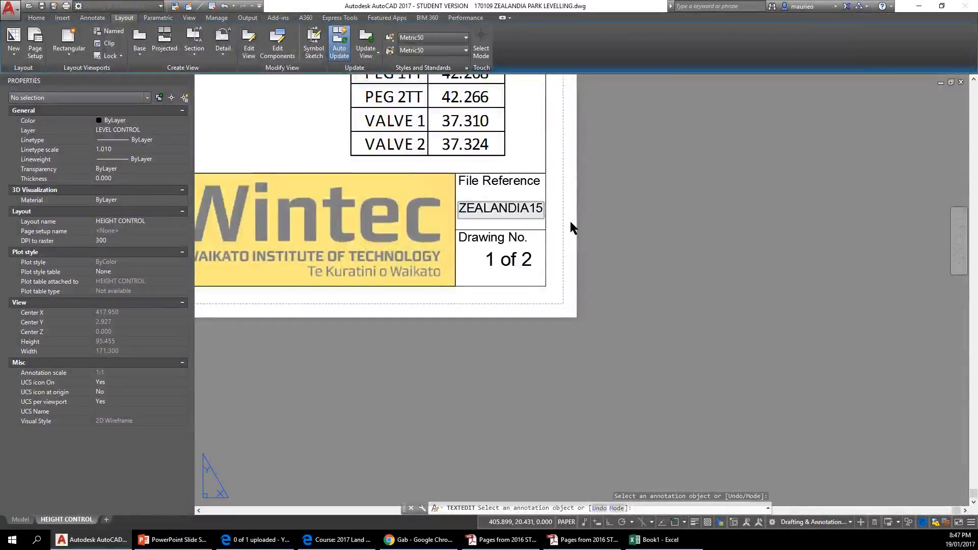
{"action": "key", "text": "BackSpace"}
{"action": "type", "text": "7"}
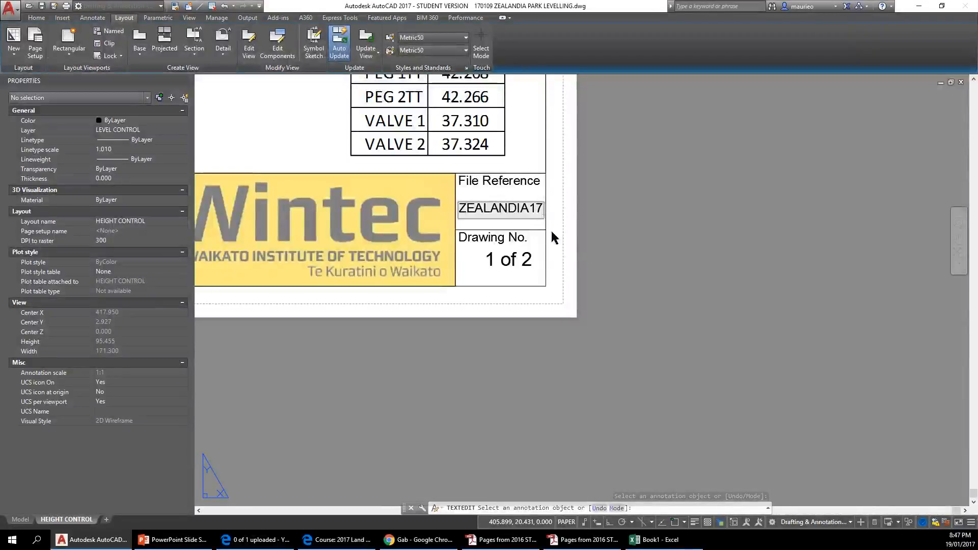
{"action": "left_click", "coordinate": [552, 230]}
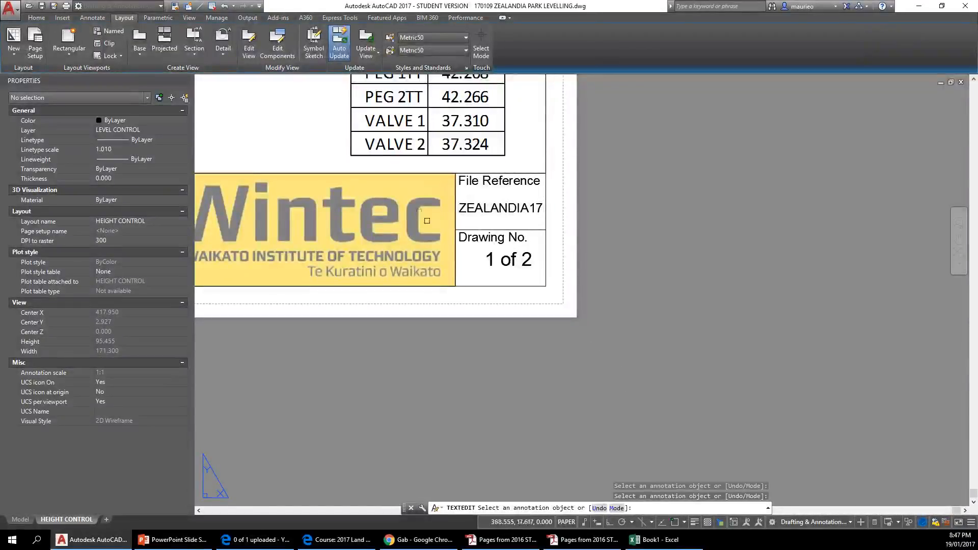
- Review the whole HEIGHT CONTROL sheet and compare it with the hand-marked SITE BOUNDARIES peg location map in Adobe Acrobat
{"action": "scroll", "coordinate": [427, 220], "scroll_direction": "down", "scroll_amount": 5}
{"action": "middle_click_drag", "start_coordinate": [431, 205], "coordinate": [605, 289]}
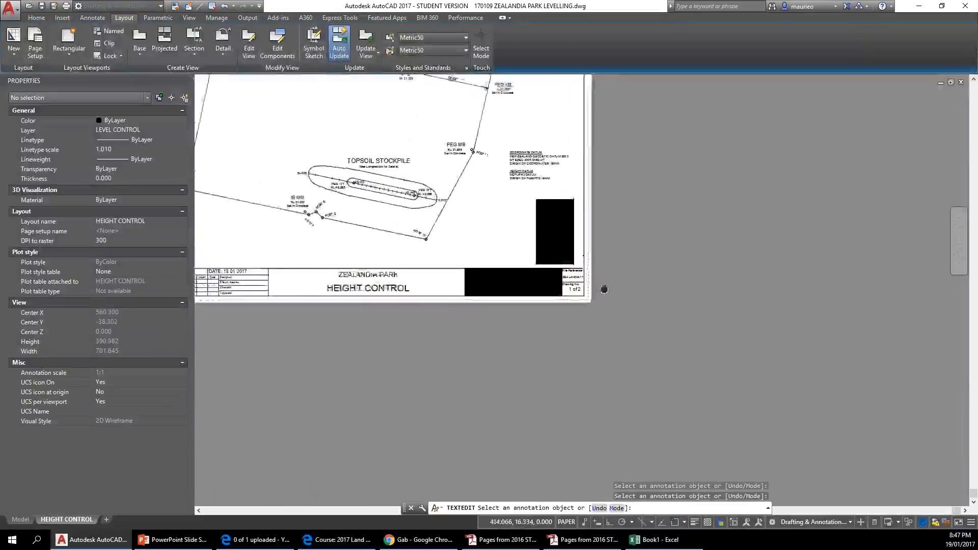
{"action": "scroll", "coordinate": [604, 289], "scroll_direction": "down", "scroll_amount": 3}
{"action": "scroll", "coordinate": [546, 128], "scroll_direction": "down", "scroll_amount": 1}
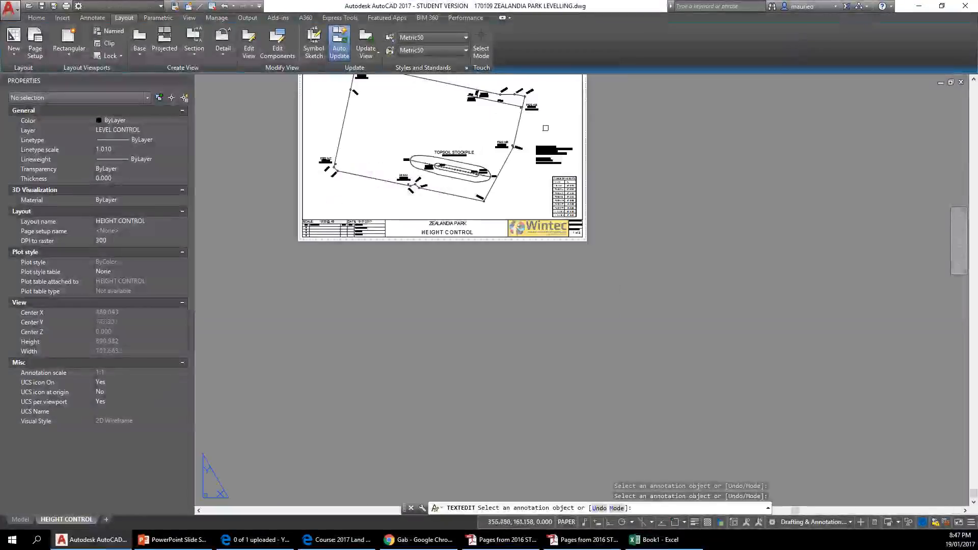
{"action": "scroll", "coordinate": [545, 127], "scroll_direction": "up", "scroll_amount": 2}
{"action": "scroll", "coordinate": [581, 146], "scroll_direction": "up", "scroll_amount": 1}
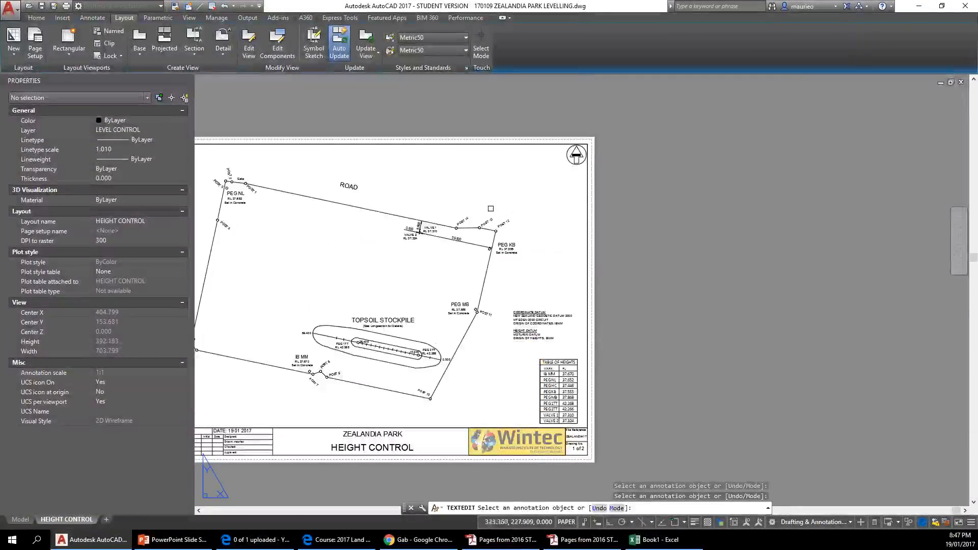
{"action": "scroll", "coordinate": [282, 180], "scroll_direction": "up", "scroll_amount": 2}
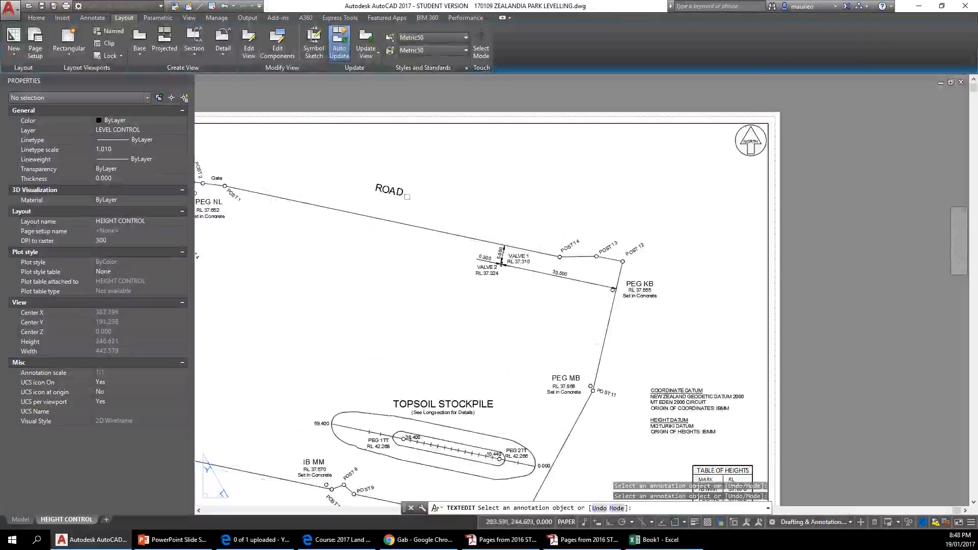
{"action": "scroll", "coordinate": [408, 197], "scroll_direction": "down", "scroll_amount": 4}
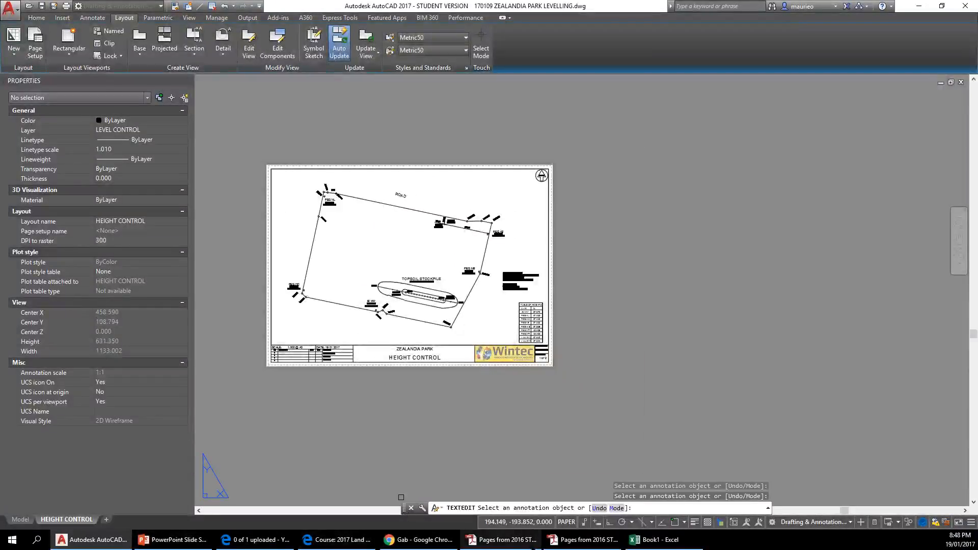
{"action": "left_click", "coordinate": [507, 540]}
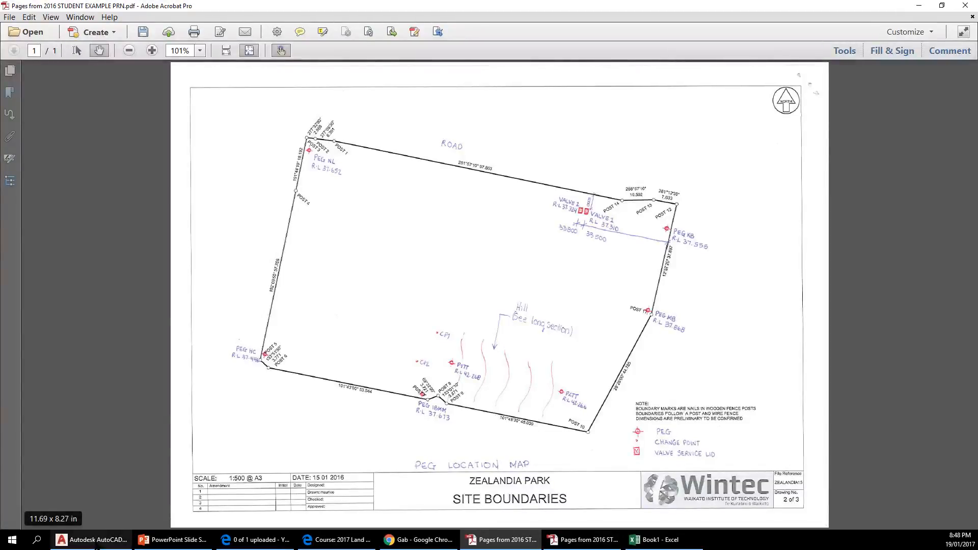
{"action": "left_click", "coordinate": [92, 540]}
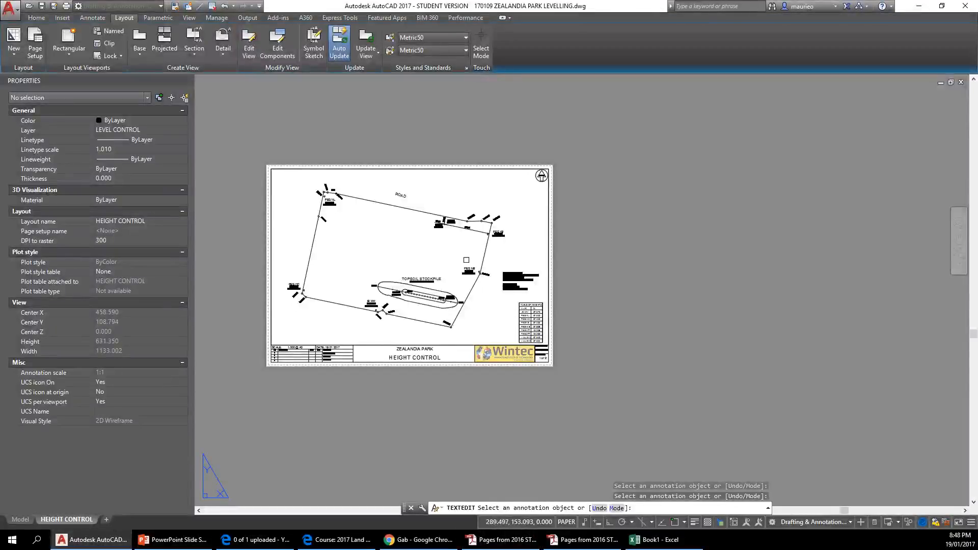
{"action": "scroll", "coordinate": [460, 247], "scroll_direction": "up", "scroll_amount": 7}
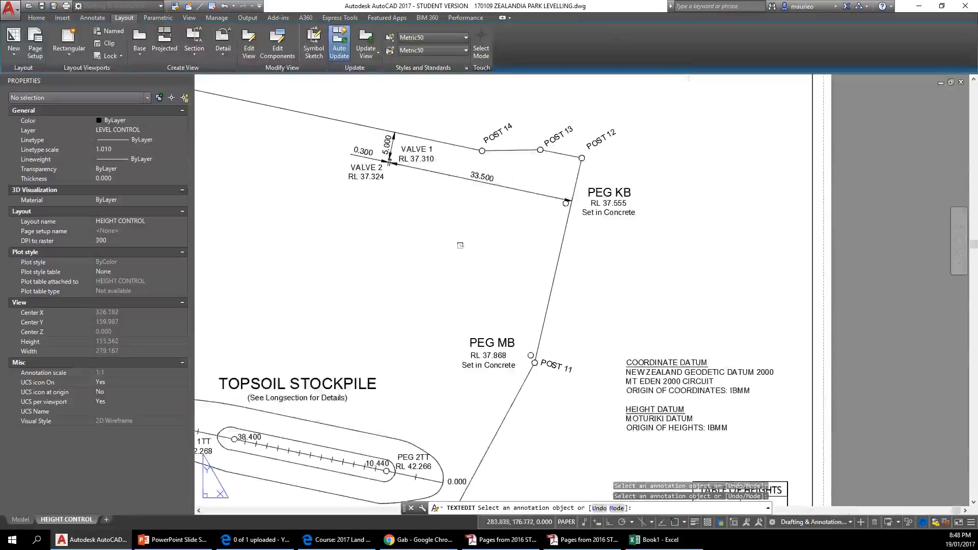
{"action": "scroll", "coordinate": [448, 251], "scroll_direction": "down", "scroll_amount": 5}
{"action": "middle_click_drag", "start_coordinate": [439, 294], "coordinate": [529, 277]}
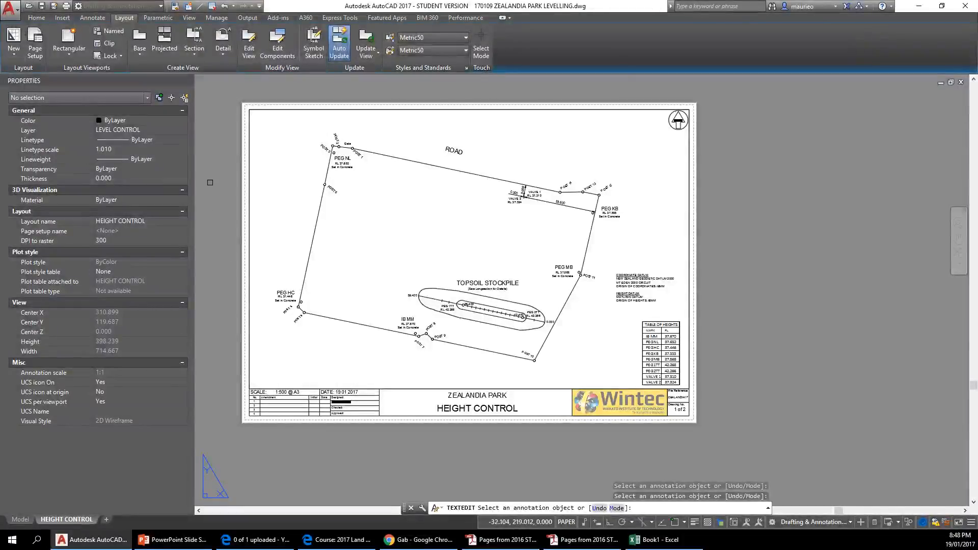
- End the text editing command and save the drawing under its existing name
{"action": "key", "text": "Escape"}
{"action": "key", "text": "Escape"}
{"action": "key", "text": "Escape"}
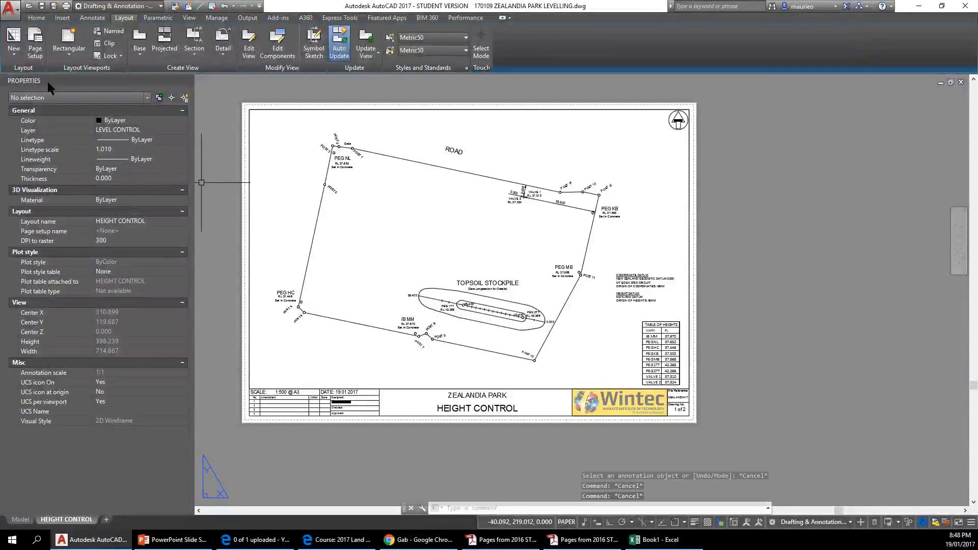
{"action": "left_click", "coordinate": [12, 8]}
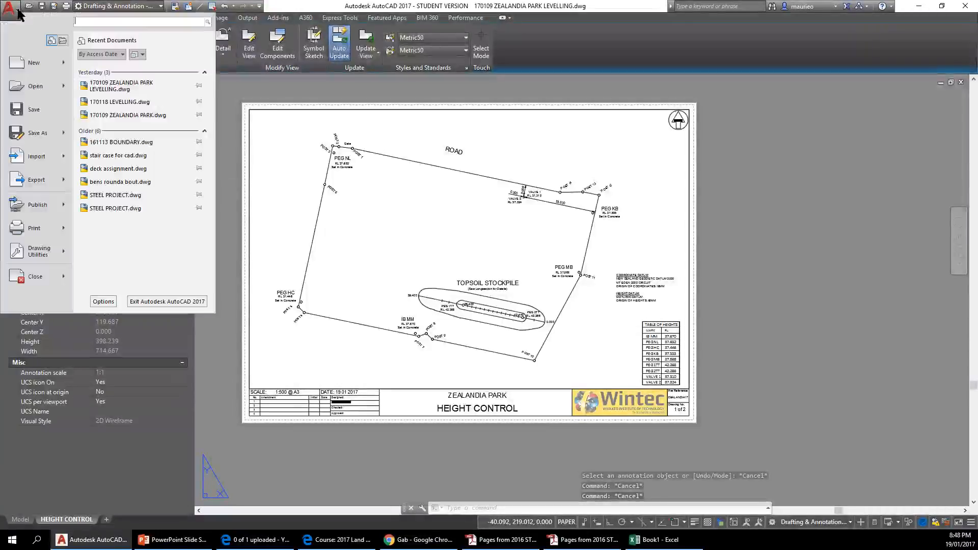
{"action": "left_click", "coordinate": [34, 111]}
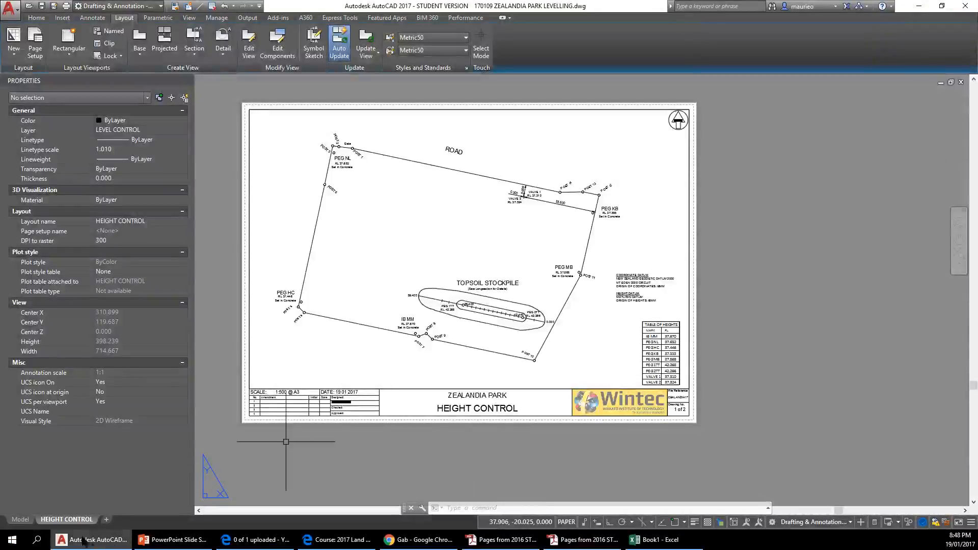
- Open the plot settings for the HEIGHT CONTROL layout and look through the available printers, keeping Adobe PDF
{"action": "mouse_move", "coordinate": [67, 521]}
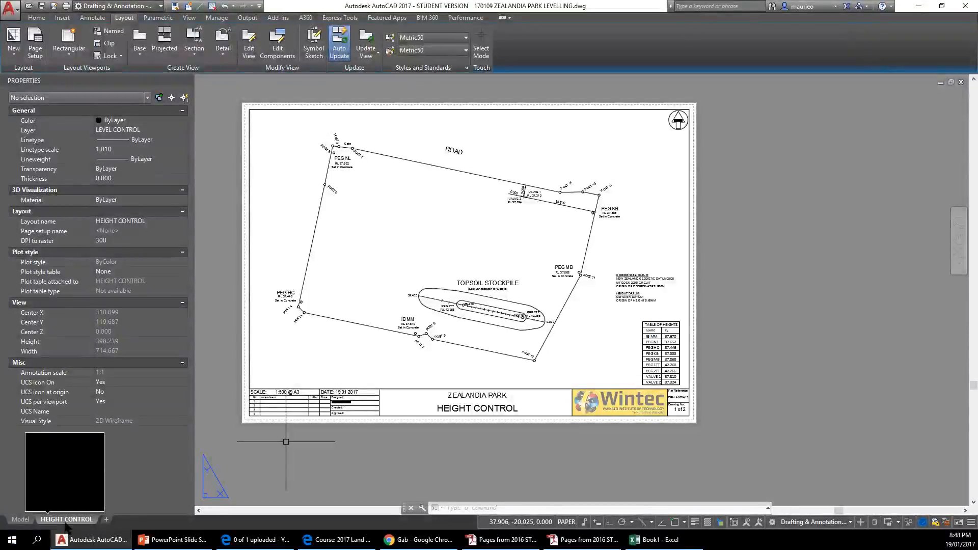
{"action": "right_click", "coordinate": [72, 521]}
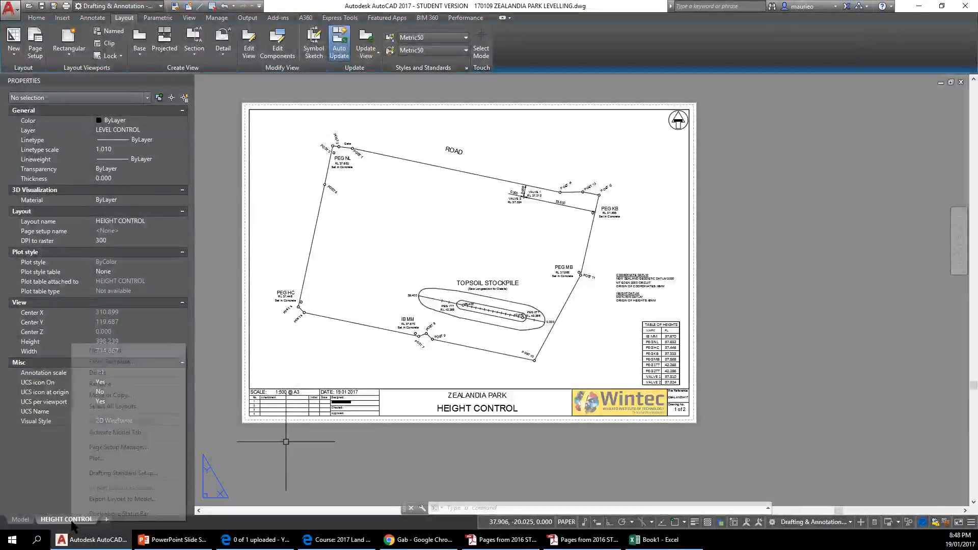
{"action": "left_click", "coordinate": [103, 460]}
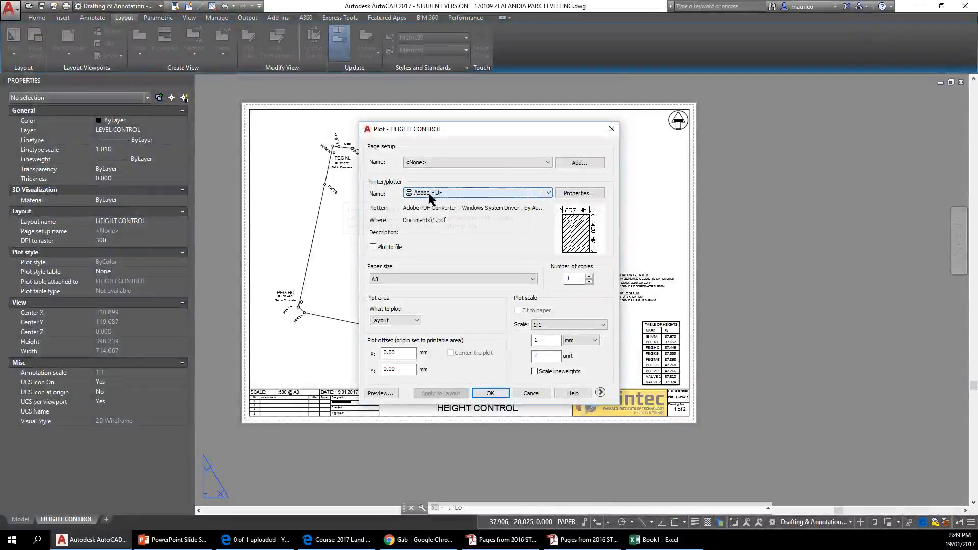
{"action": "left_click", "coordinate": [548, 192]}
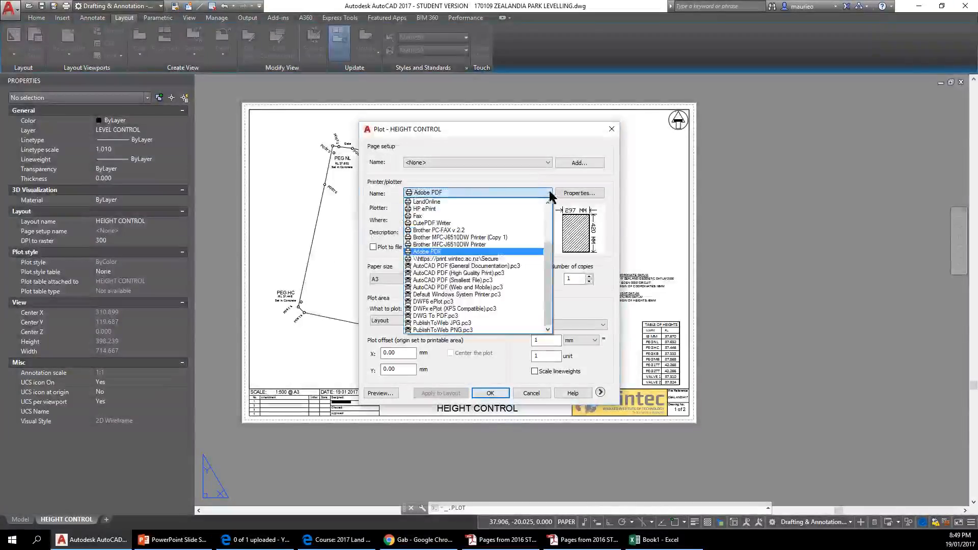
{"action": "left_click_drag", "start_coordinate": [549, 249], "coordinate": [565, 220]}
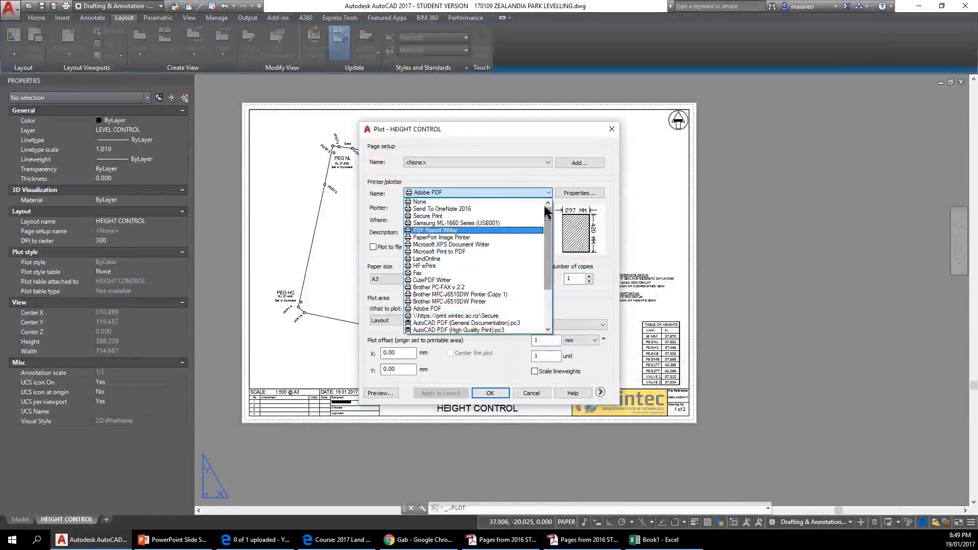
{"action": "left_click", "coordinate": [728, 206]}
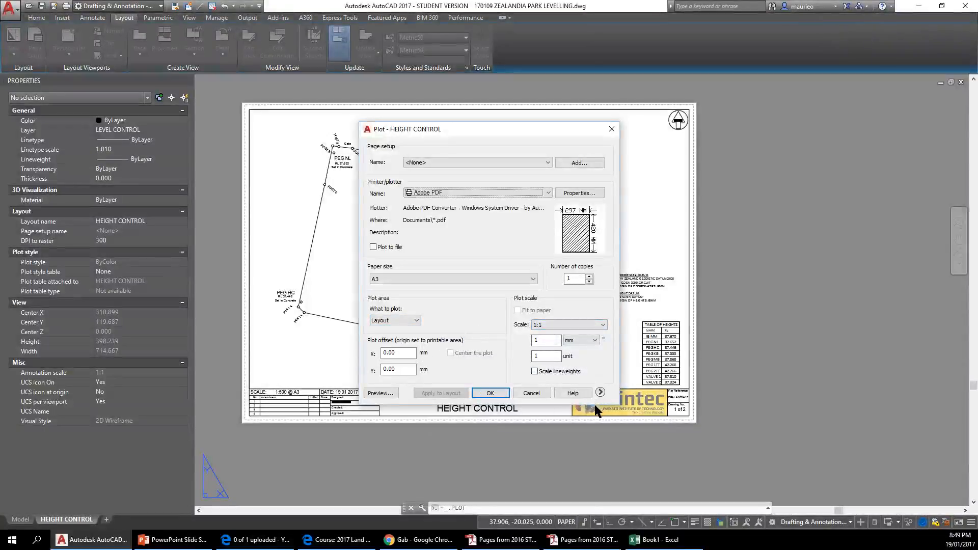
- Preview the A3 plot of the HEIGHT CONTROL sheet and close the plot settings without plotting
{"action": "left_click", "coordinate": [371, 393]}
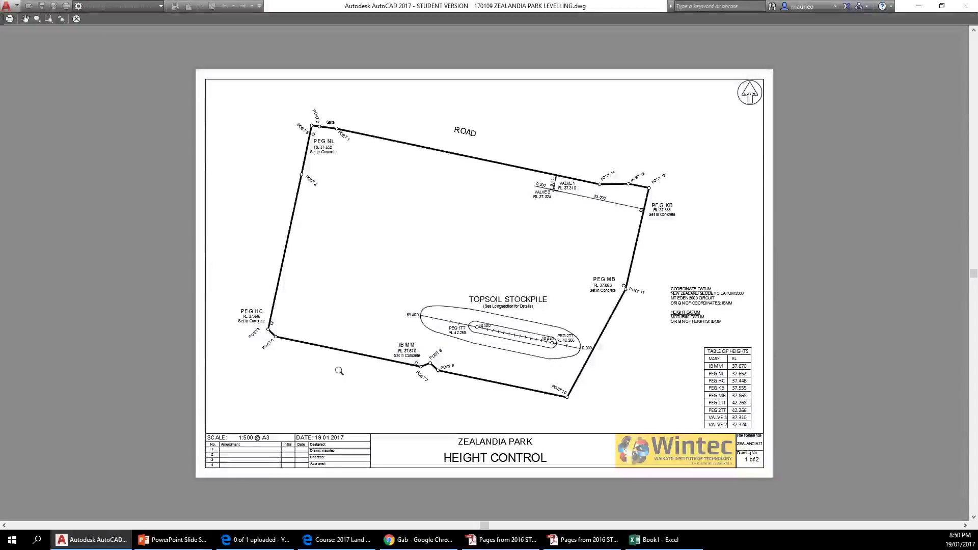
{"action": "key", "text": "Escape"}
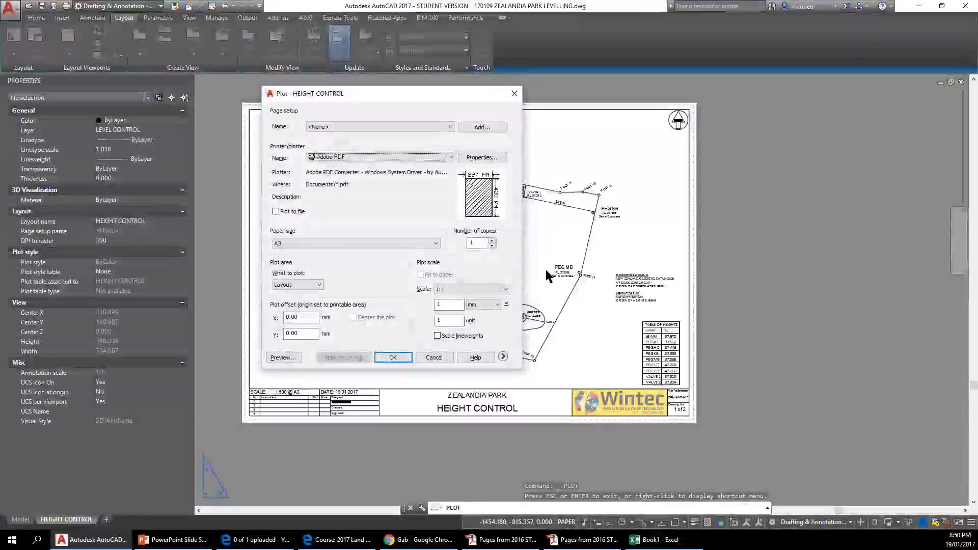
{"action": "left_click", "coordinate": [441, 358]}
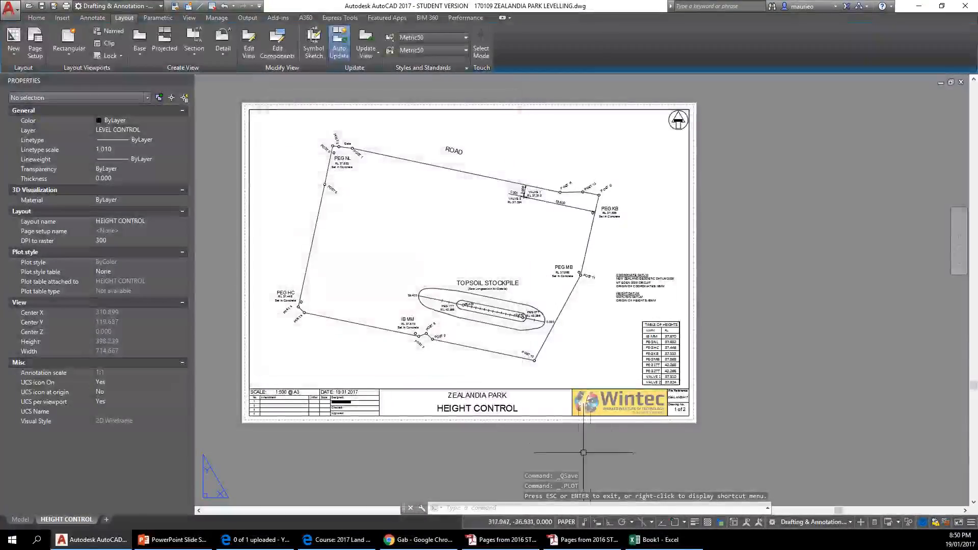
- Send the Wintec logo in the title block to the back of the draw order
{"action": "scroll", "coordinate": [643, 395], "scroll_direction": "up", "scroll_amount": 4}
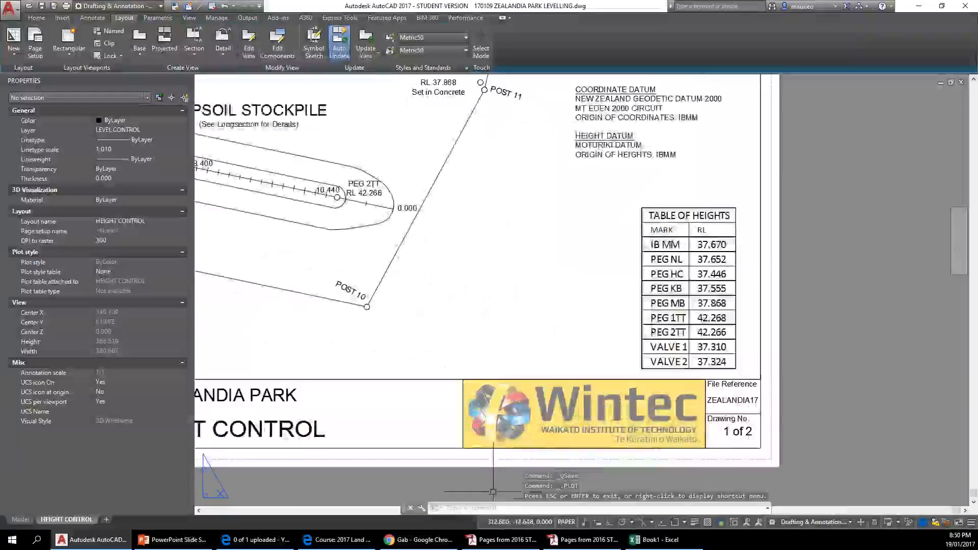
{"action": "left_click", "coordinate": [584, 412]}
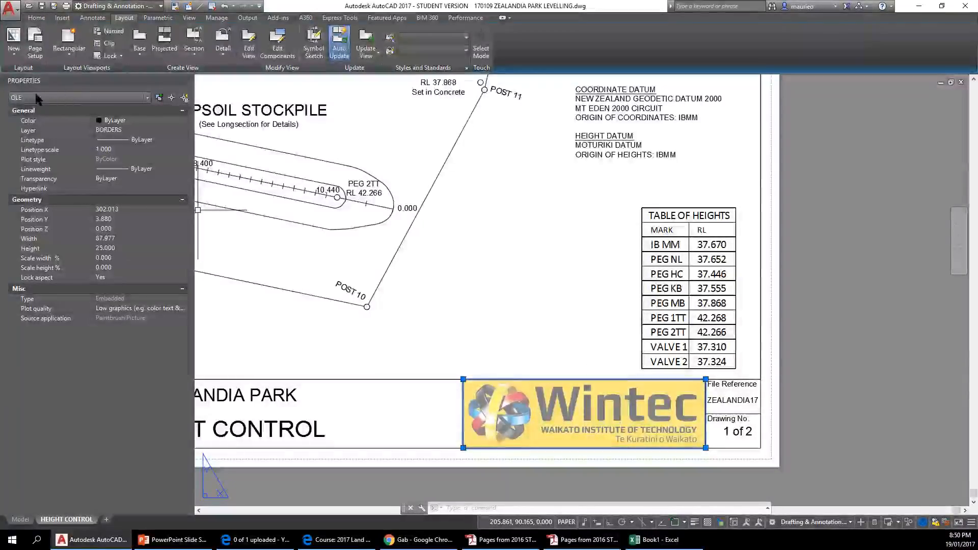
{"action": "right_click", "coordinate": [459, 315]}
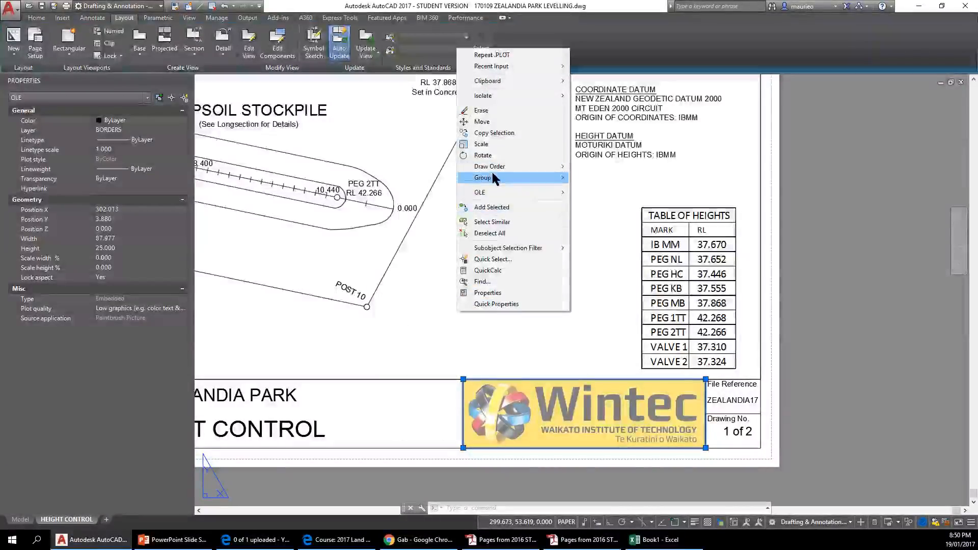
{"action": "mouse_move", "coordinate": [487, 166]}
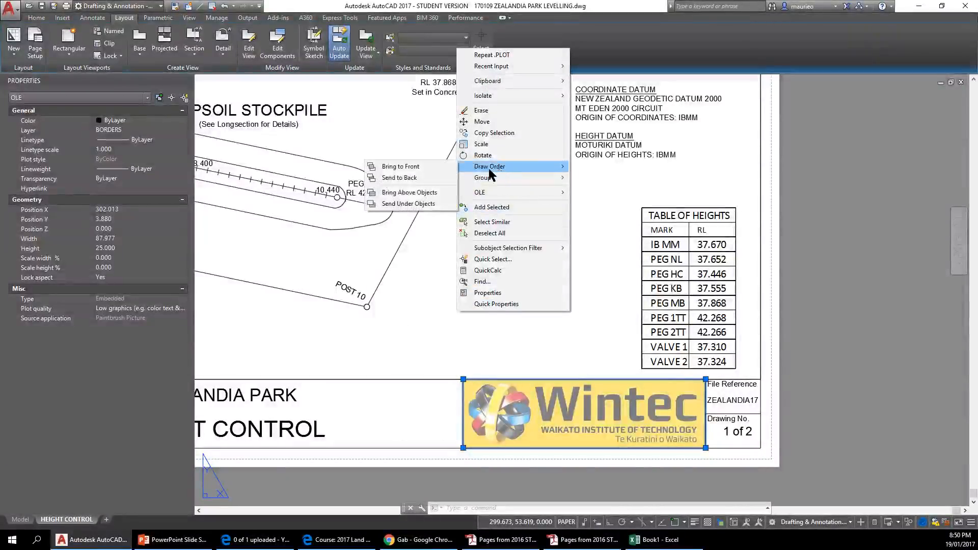
{"action": "left_click", "coordinate": [417, 181]}
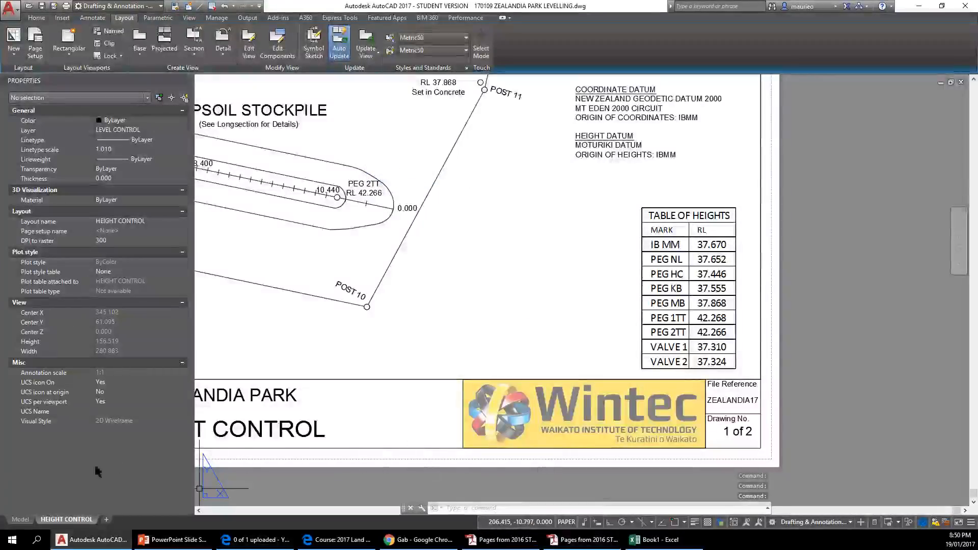
- Preview the HEIGHT CONTROL plot to check the Wintec logo in the title block, and close the plot settings without plotting
{"action": "right_click", "coordinate": [65, 521]}
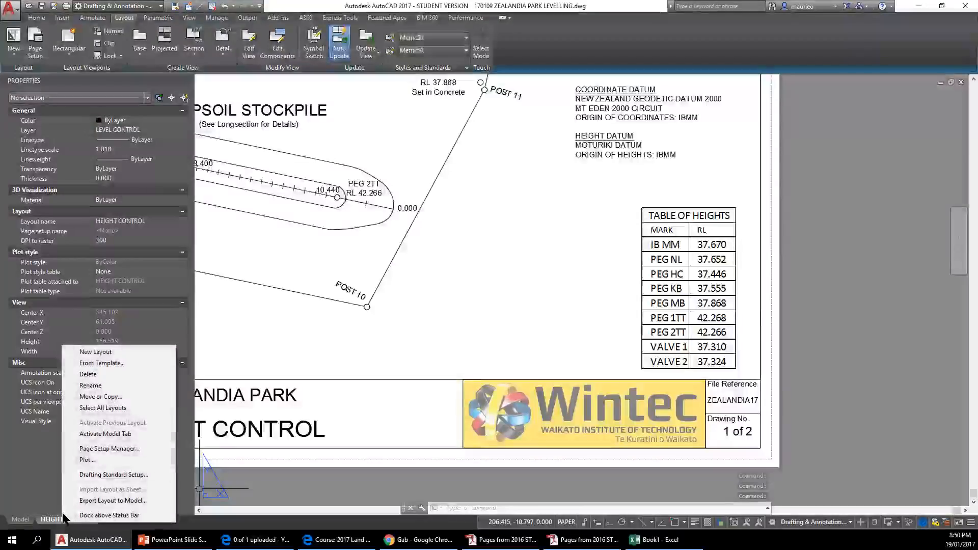
{"action": "left_click", "coordinate": [87, 460]}
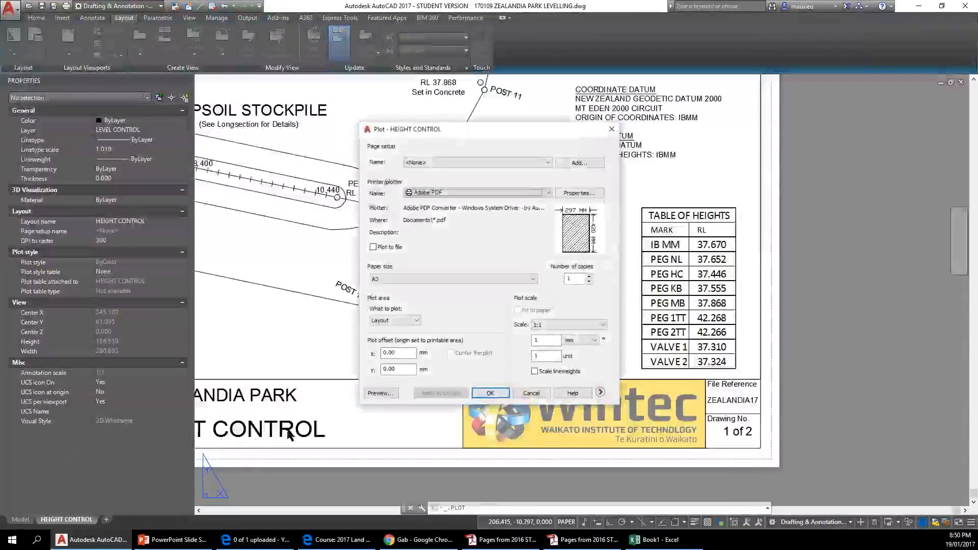
{"action": "left_click", "coordinate": [381, 393]}
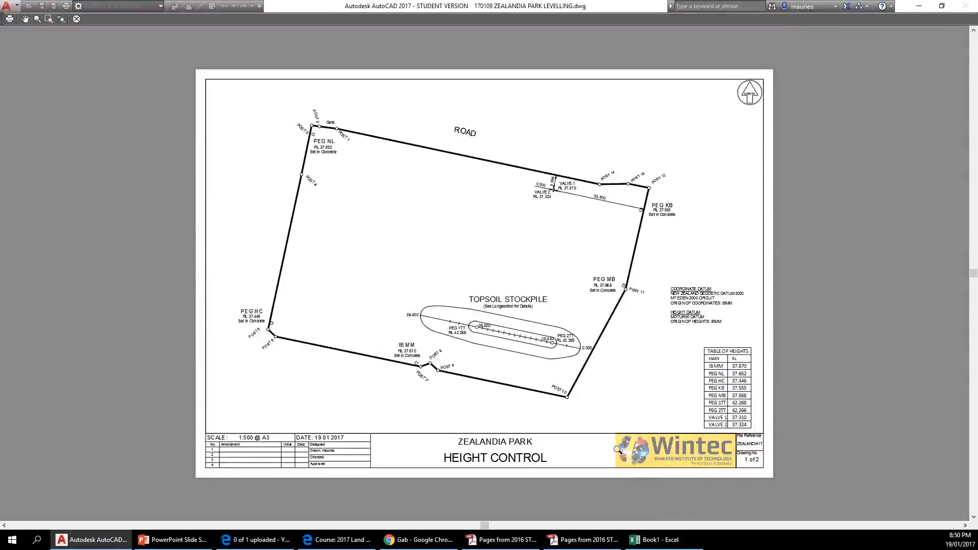
{"action": "left_click_drag", "start_coordinate": [621, 454], "coordinate": [614, 463]}
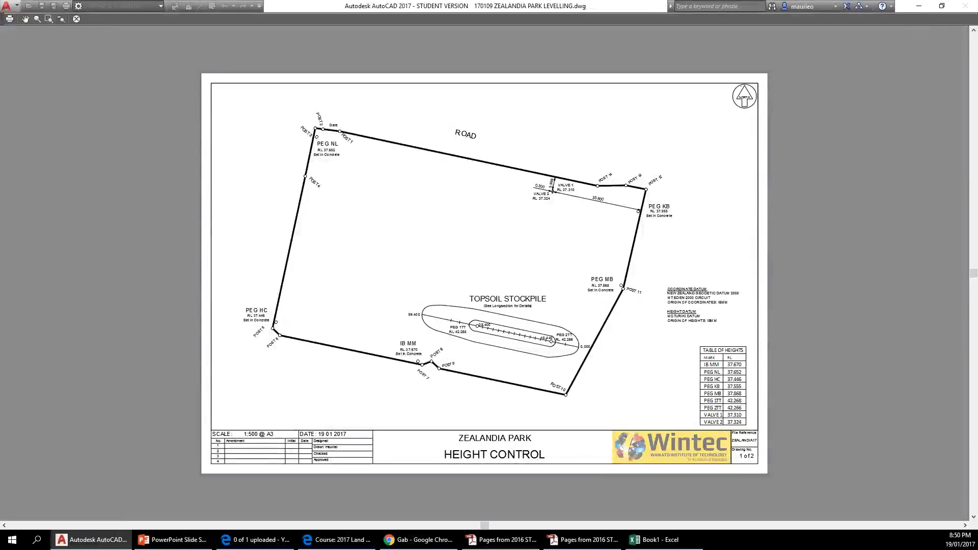
{"action": "key", "text": "Escape"}
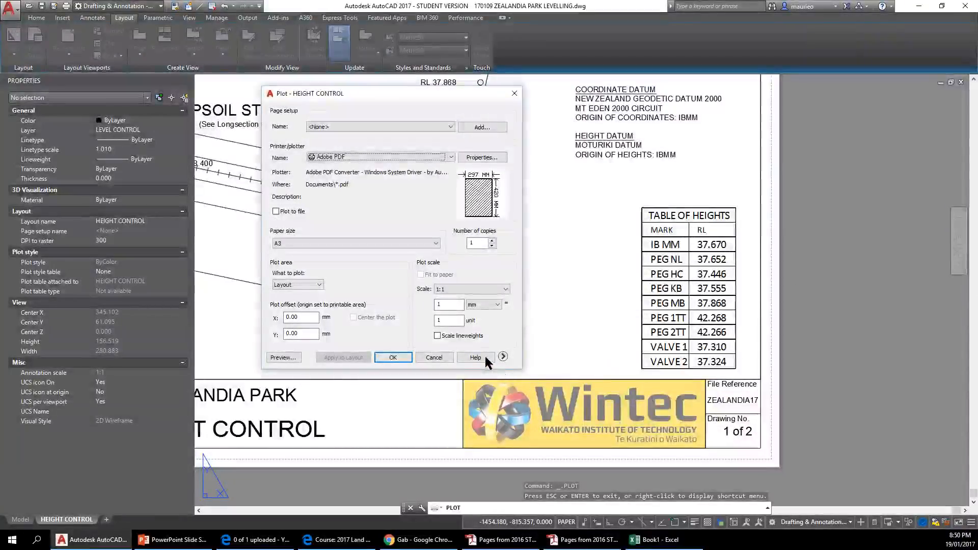
{"action": "left_click", "coordinate": [434, 357]}
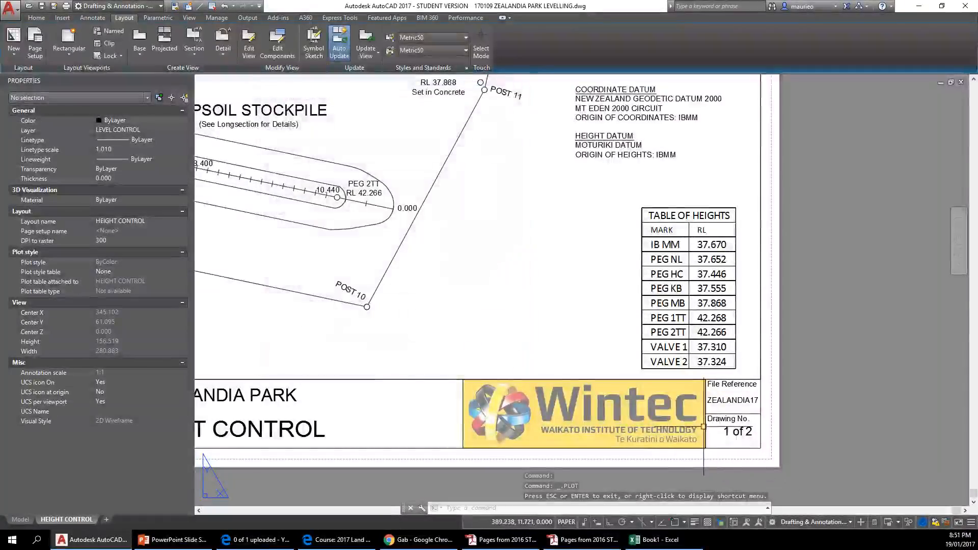
{"action": "left_click", "coordinate": [704, 410]}
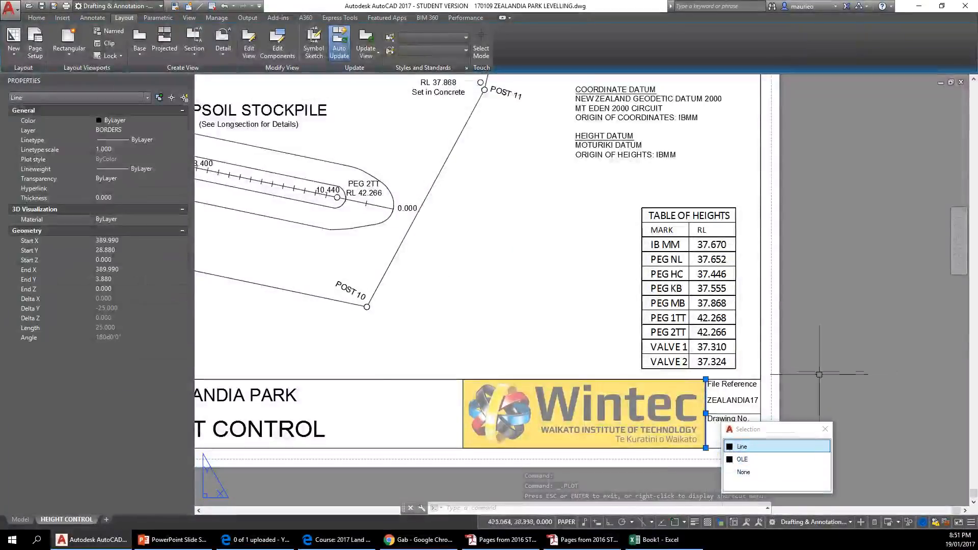
{"action": "right_click", "coordinate": [864, 358]}
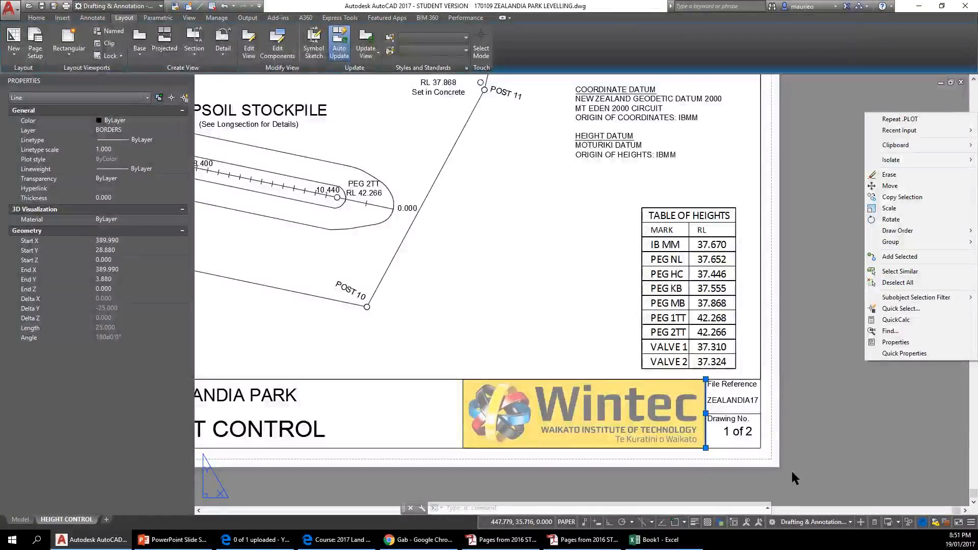
{"action": "key", "text": "Escape"}
{"action": "key", "text": "Escape"}
{"action": "key", "text": "Escape"}
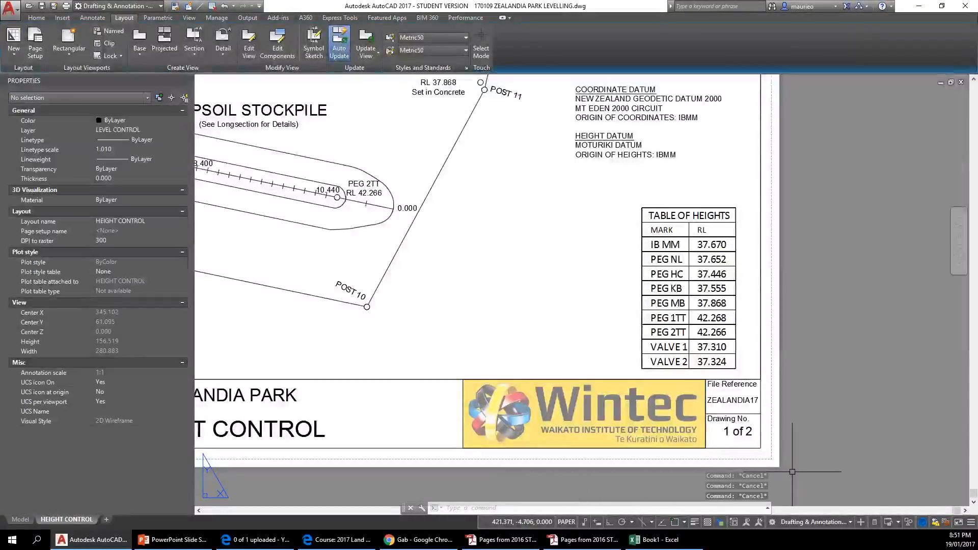
- With object snap on, copy the vertical border line between the Wintec logo and the File Reference box to the logo's opposite edge
{"action": "type", "text": "CP"}
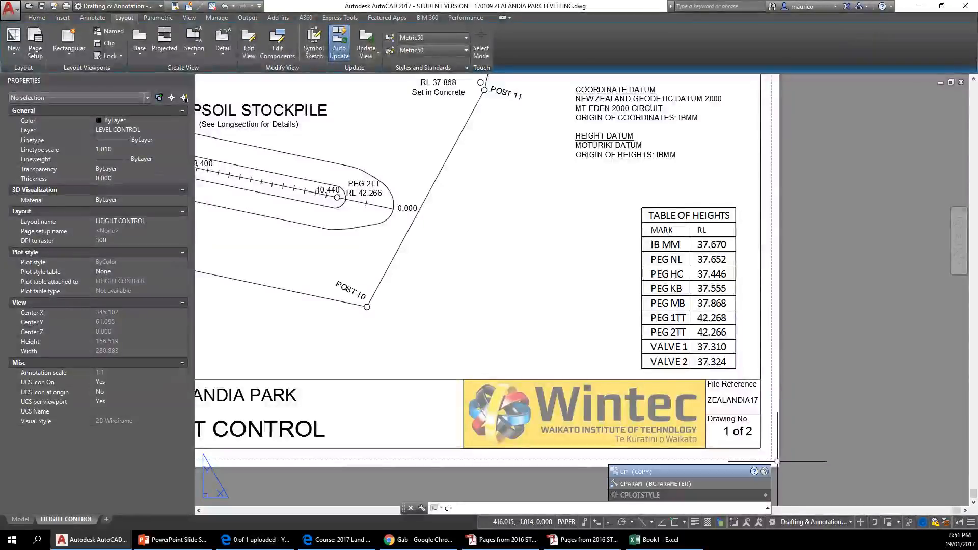
{"action": "key", "text": "Return"}
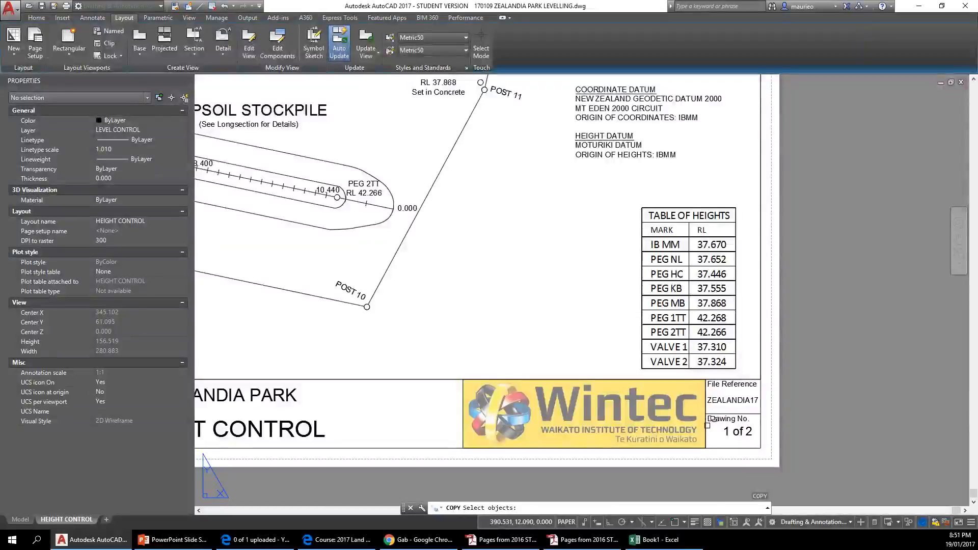
{"action": "left_click", "coordinate": [713, 418]}
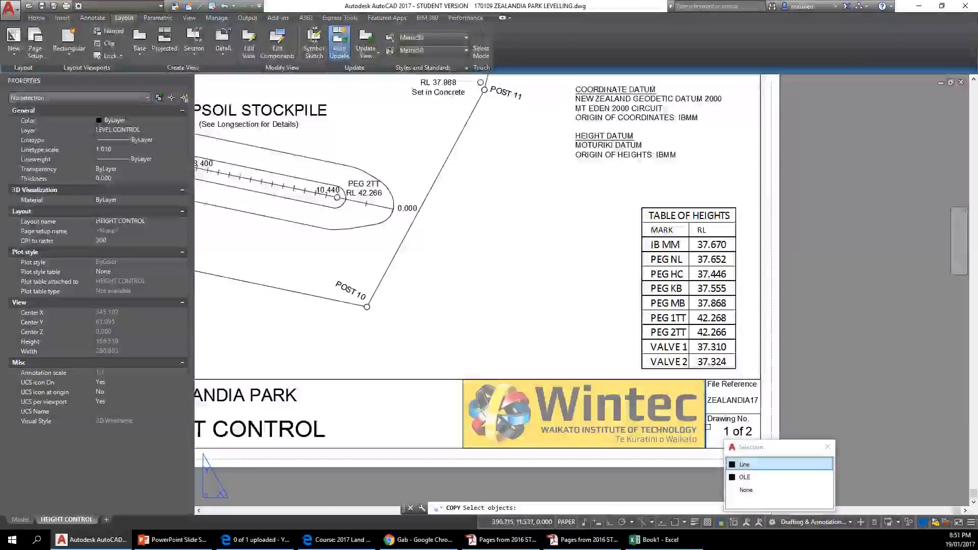
{"action": "left_click", "coordinate": [745, 465]}
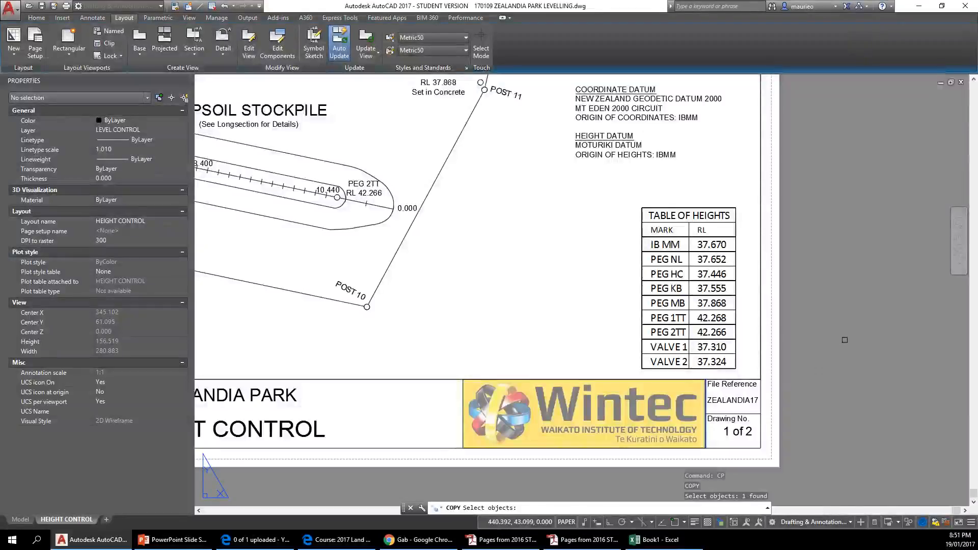
{"action": "key", "text": "Return"}
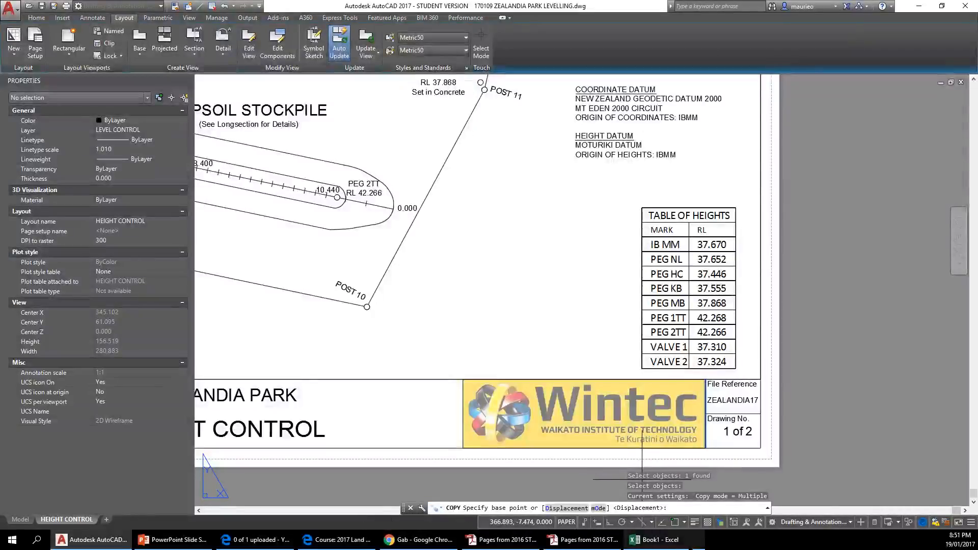
{"action": "left_click", "coordinate": [674, 522]}
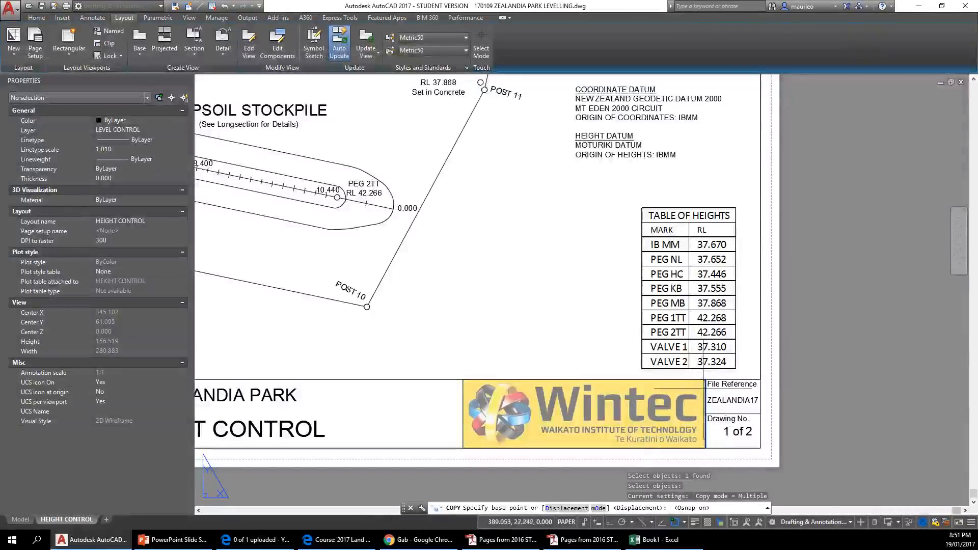
{"action": "left_click", "coordinate": [705, 379]}
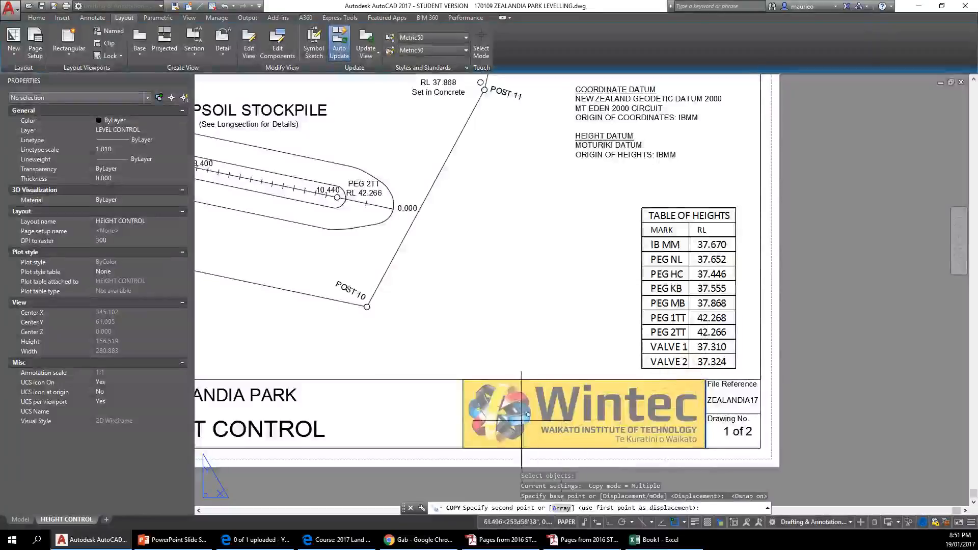
{"action": "left_click", "coordinate": [463, 380]}
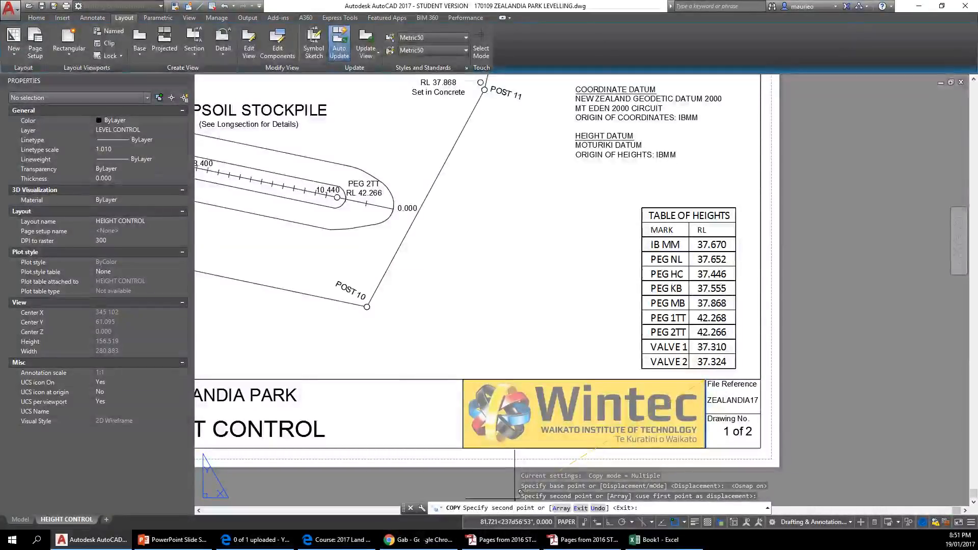
{"action": "key", "text": "Escape"}
{"action": "key", "text": "Escape"}
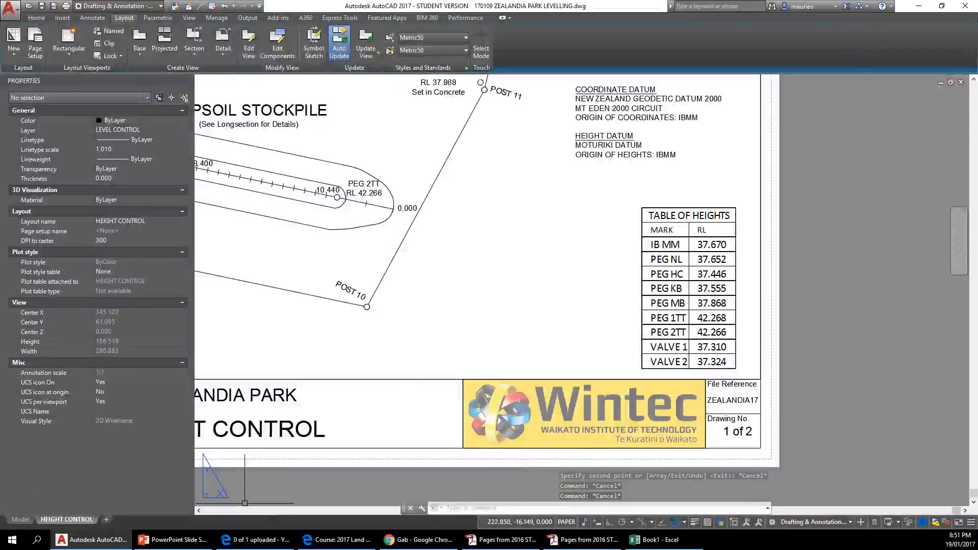
- Open a plot preview of the HEIGHT CONTROL layout using its existing plot settings
{"action": "right_click", "coordinate": [72, 520]}
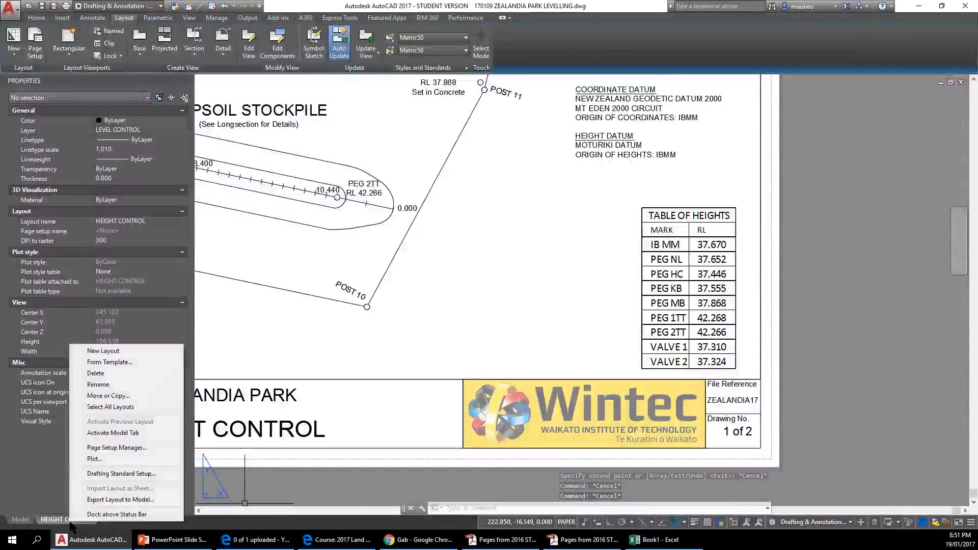
{"action": "left_click", "coordinate": [98, 459]}
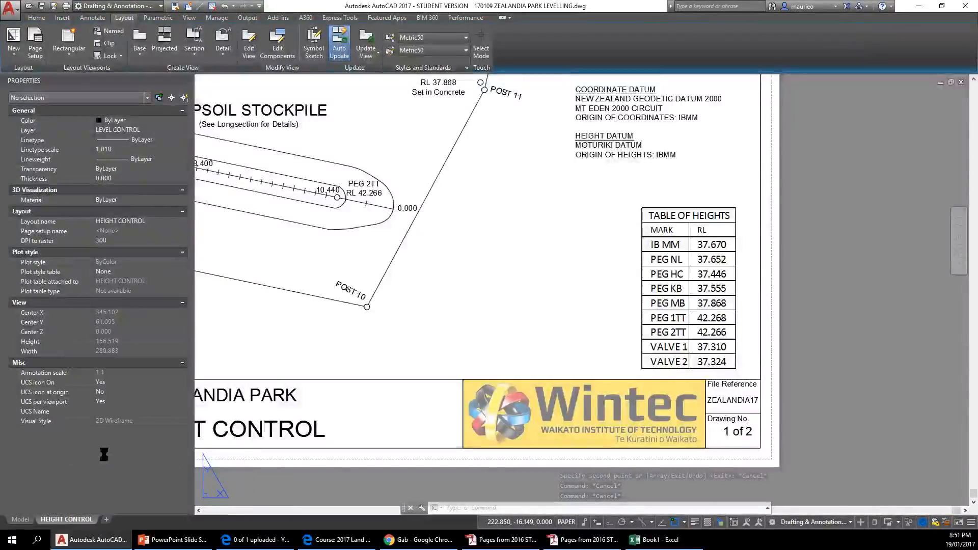
{"action": "left_click", "coordinate": [381, 393]}
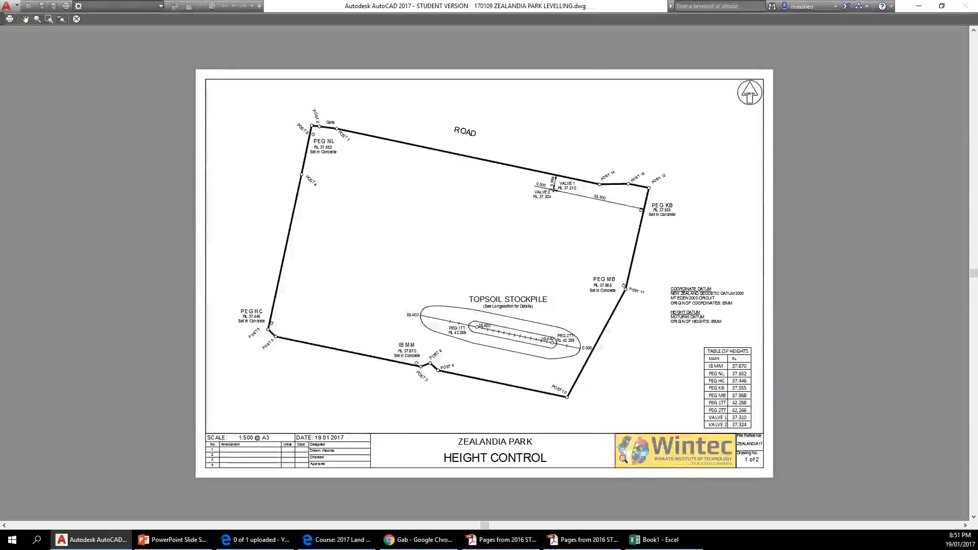
- Examine the vertical border lines on both sides of the Wintec logo and the whole sheet in the plot preview
{"action": "scroll", "coordinate": [604, 462], "scroll_direction": "up", "scroll_amount": 10}
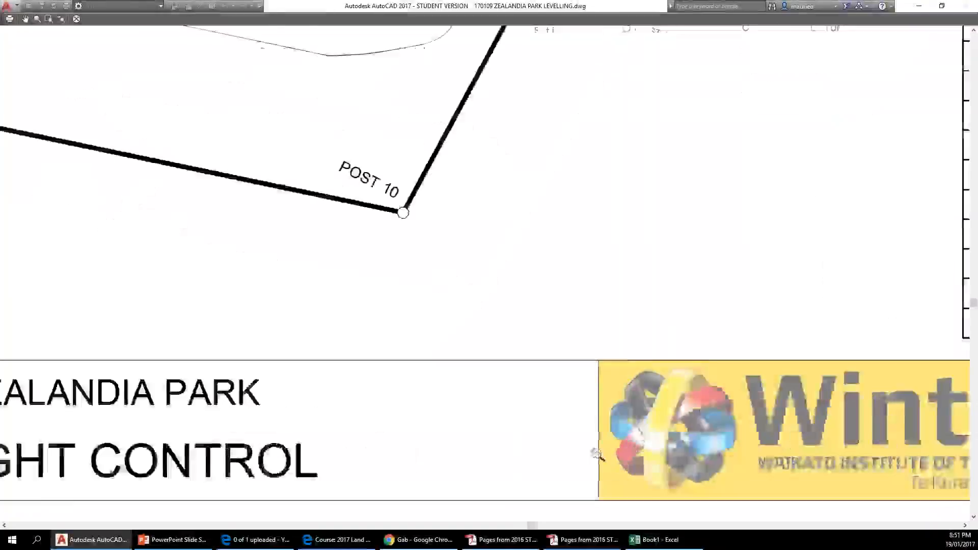
{"action": "scroll", "coordinate": [607, 445], "scroll_direction": "down", "scroll_amount": 4}
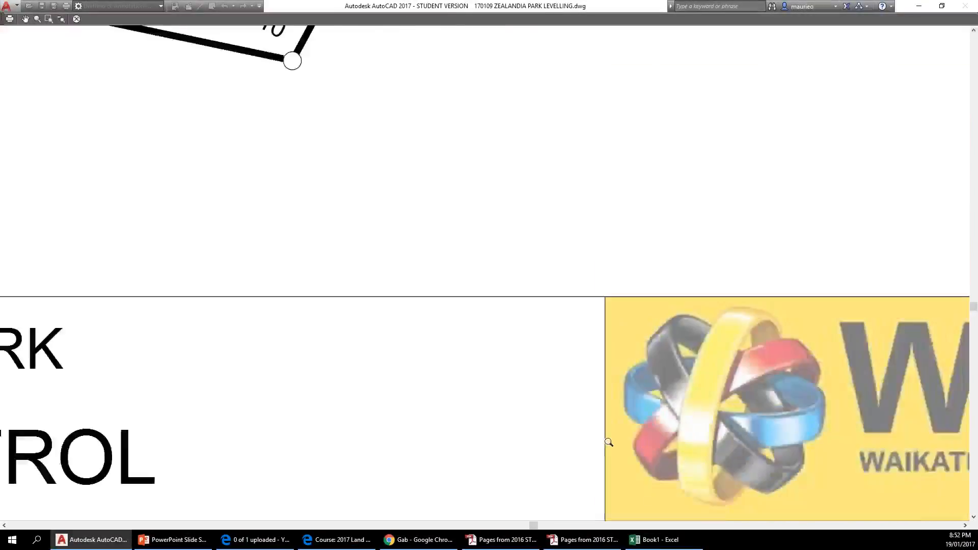
{"action": "scroll", "coordinate": [610, 442], "scroll_direction": "down", "scroll_amount": 3}
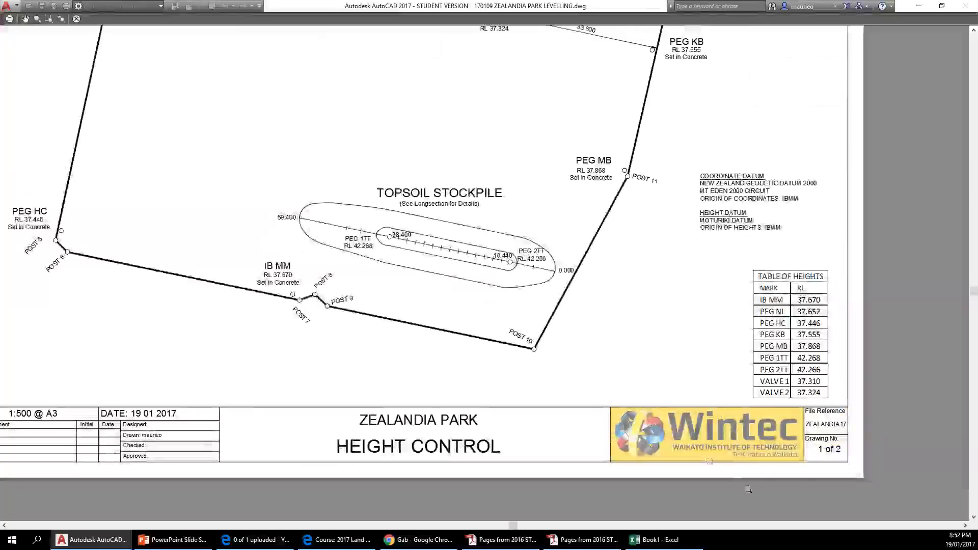
{"action": "scroll", "coordinate": [791, 437], "scroll_direction": "up", "scroll_amount": 6}
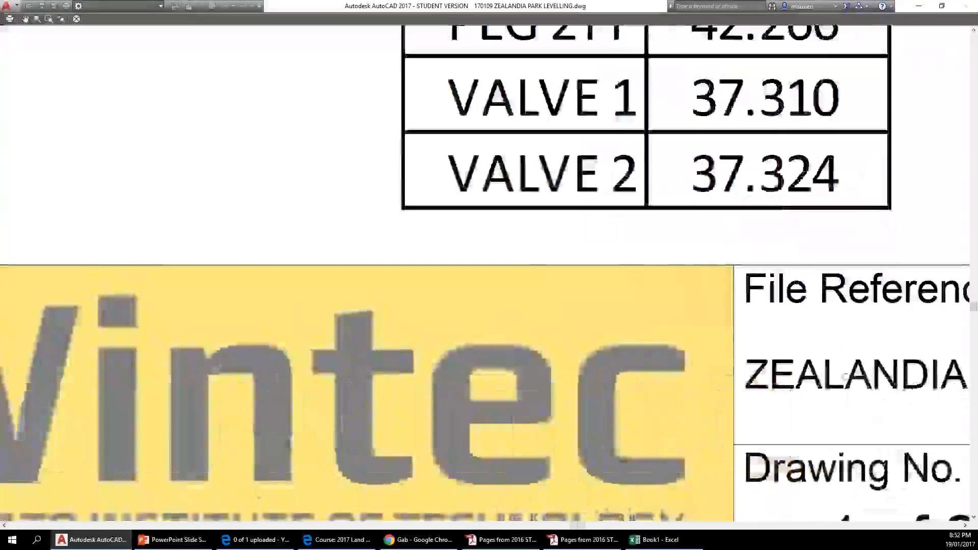
{"action": "scroll", "coordinate": [785, 332], "scroll_direction": "down", "scroll_amount": 6}
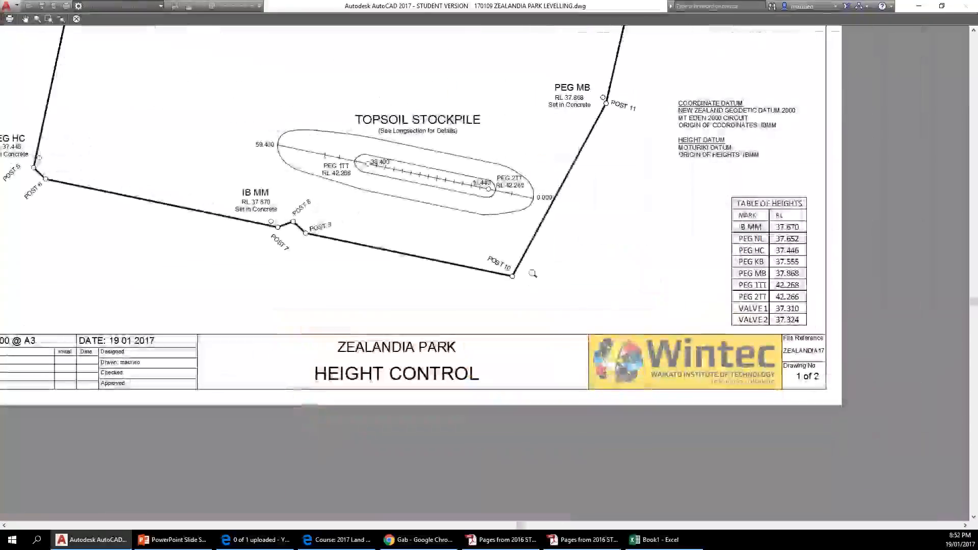
{"action": "scroll", "coordinate": [572, 305], "scroll_direction": "down", "scroll_amount": 3}
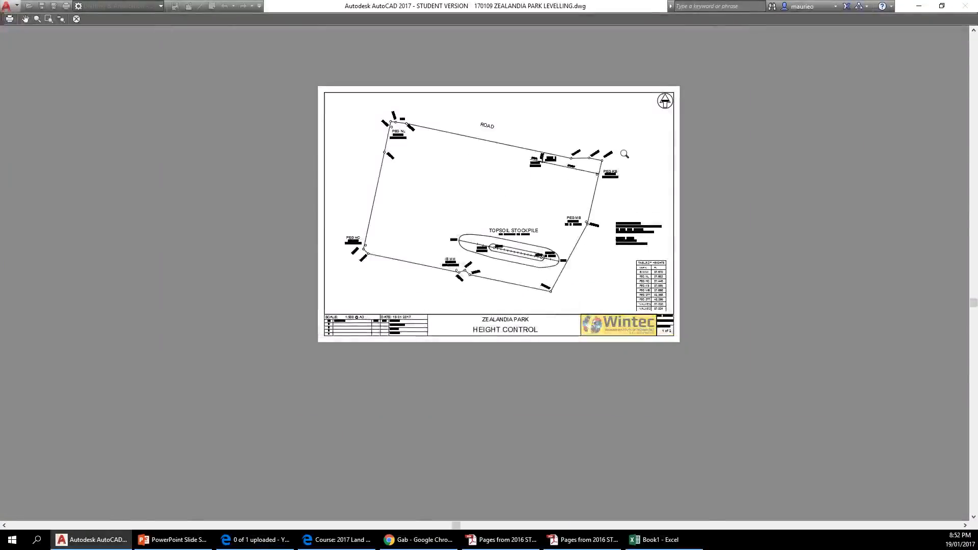
{"action": "scroll", "coordinate": [624, 157], "scroll_direction": "up", "scroll_amount": 5}
{"action": "scroll", "coordinate": [618, 178], "scroll_direction": "down", "scroll_amount": 2}
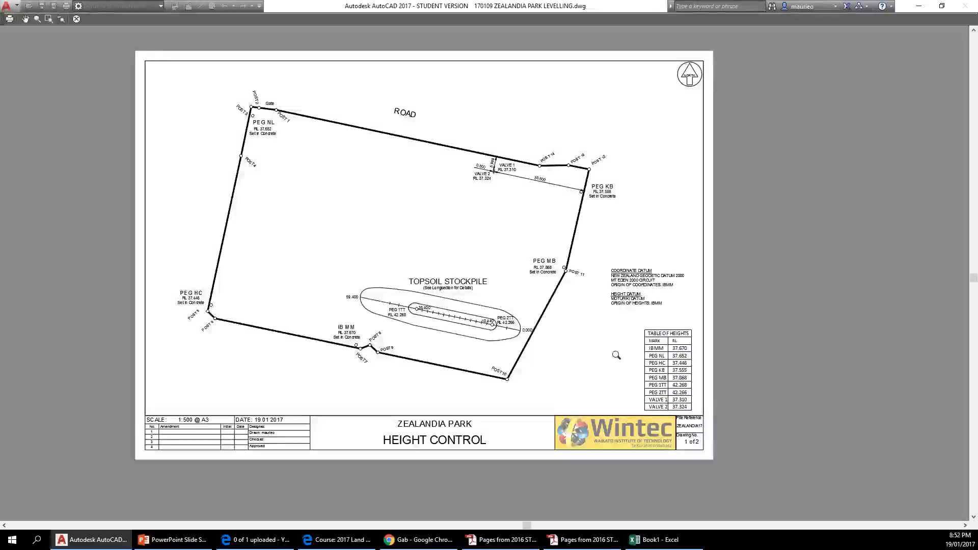
- Plot the previewed sheet to a PDF saved on the Desktop as 170109 ZEALANDIA PARK LEVELLING HEIGHT CONTROL (1).pdf
{"action": "right_click", "coordinate": [586, 341]}
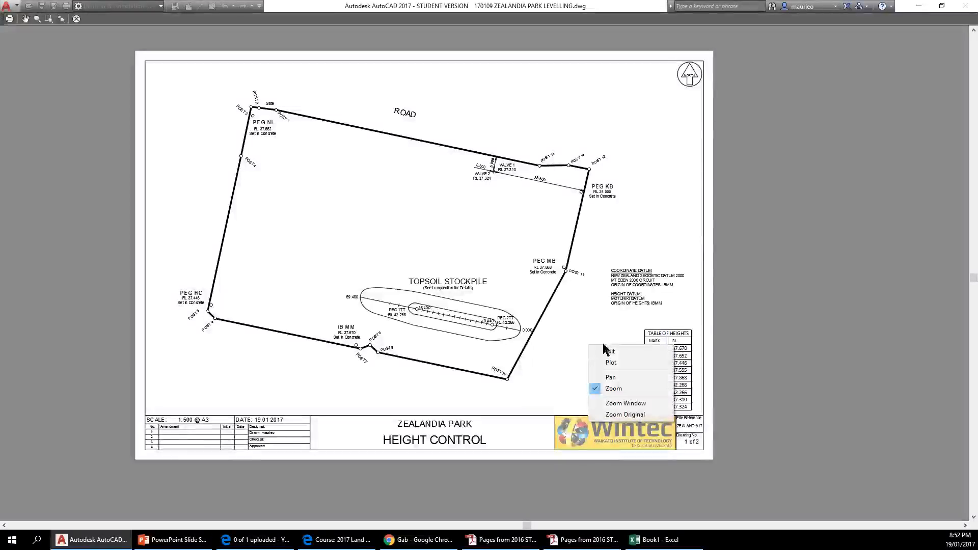
{"action": "left_click", "coordinate": [611, 363]}
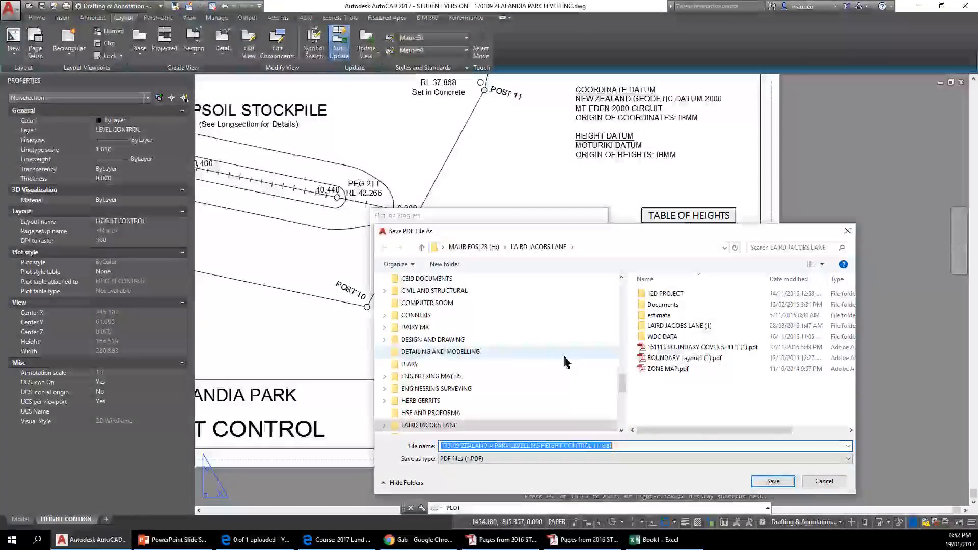
{"action": "left_click_drag", "start_coordinate": [564, 235], "coordinate": [455, 94]}
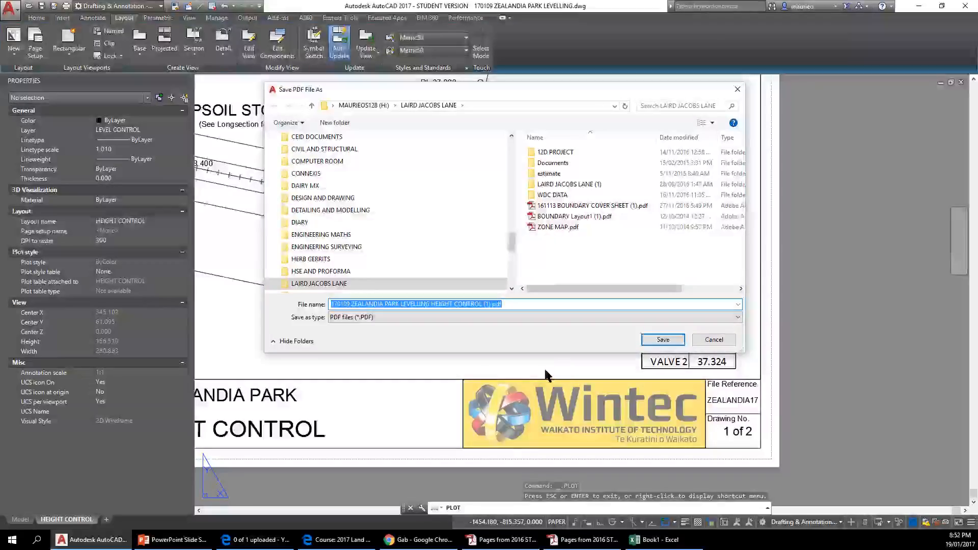
{"action": "left_click_drag", "start_coordinate": [512, 242], "coordinate": [515, 205]}
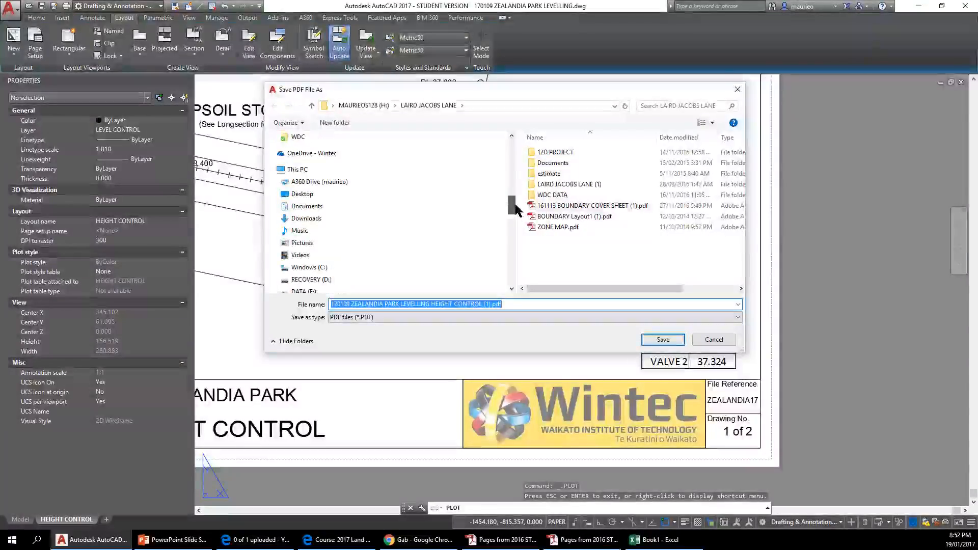
{"action": "left_click", "coordinate": [306, 194]}
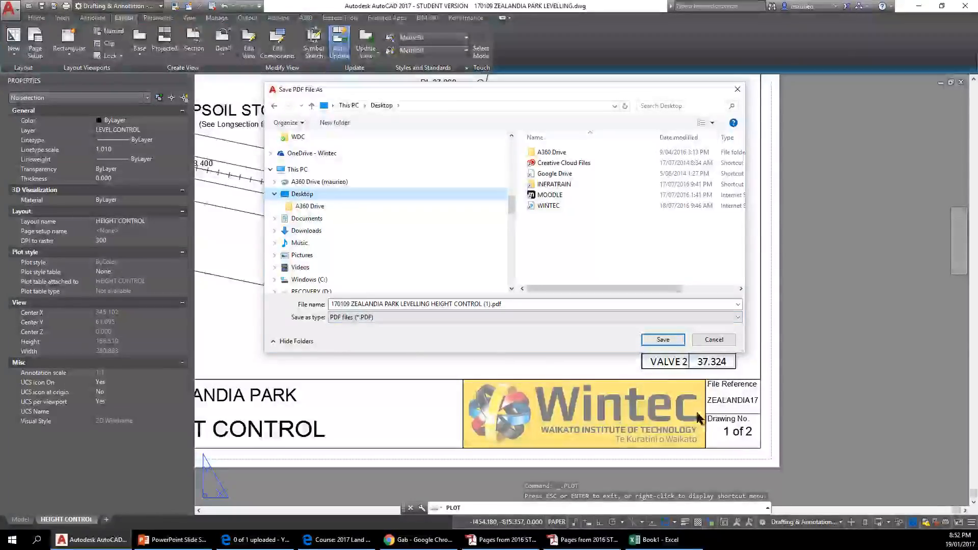
{"action": "left_click", "coordinate": [663, 340]}
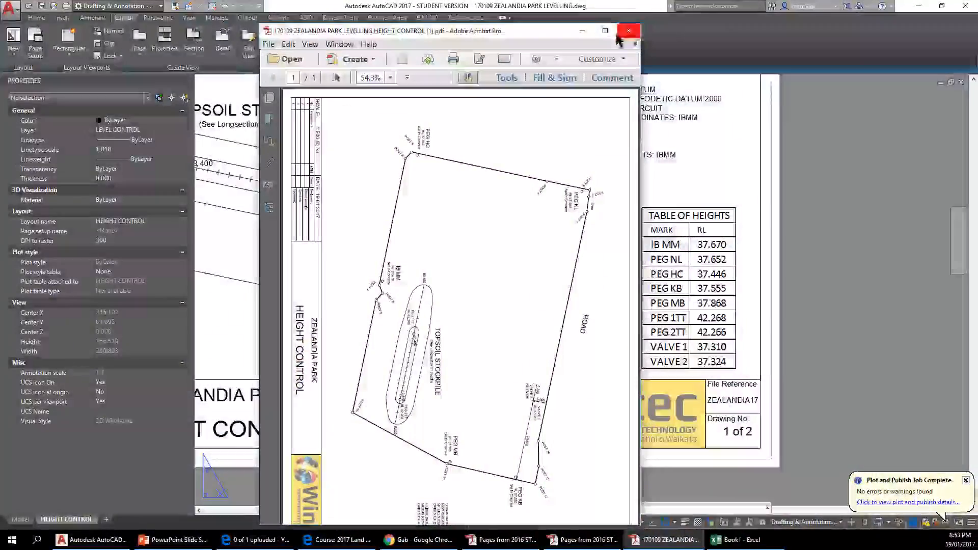
- In the maximized Acrobat window, rotate page 1 of the plotted PDF counterclockwise 90 degrees and fit the whole page in view
{"action": "left_click", "coordinate": [607, 31]}
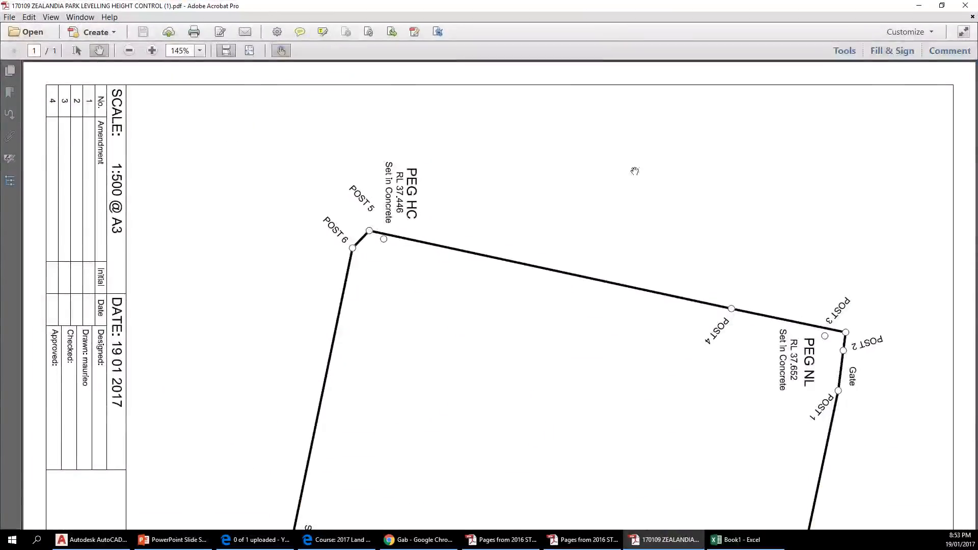
{"action": "left_click", "coordinate": [845, 51]}
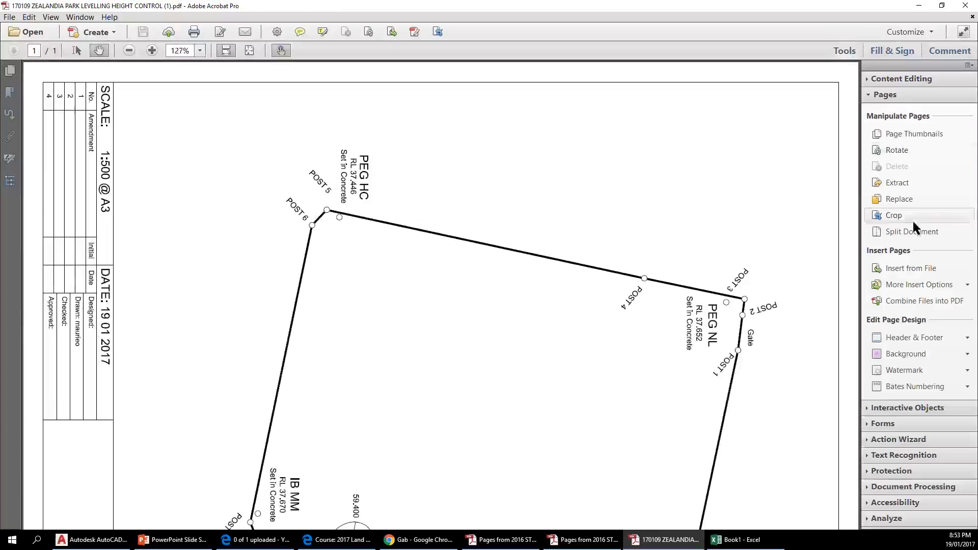
{"action": "left_click", "coordinate": [898, 150]}
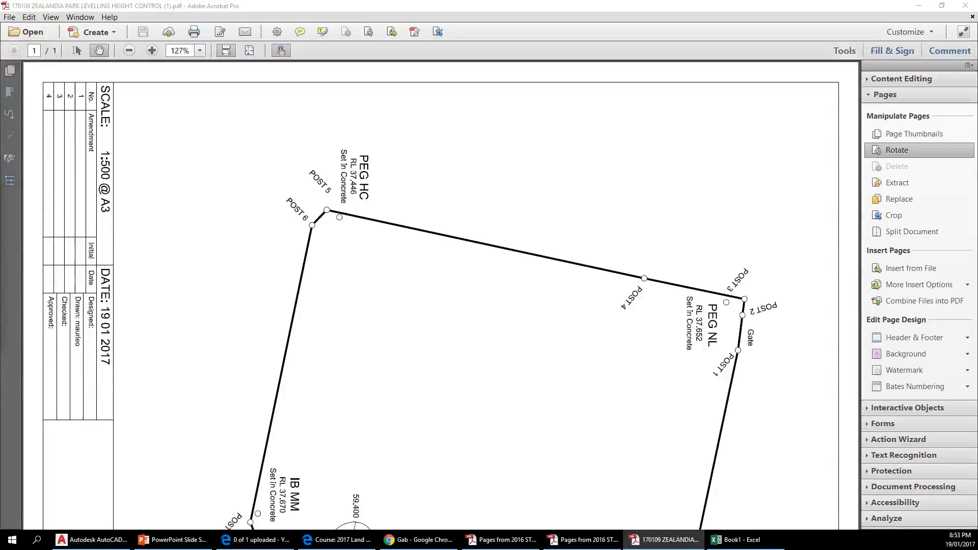
{"action": "left_click_drag", "start_coordinate": [0, 185], "coordinate": [565, 152]}
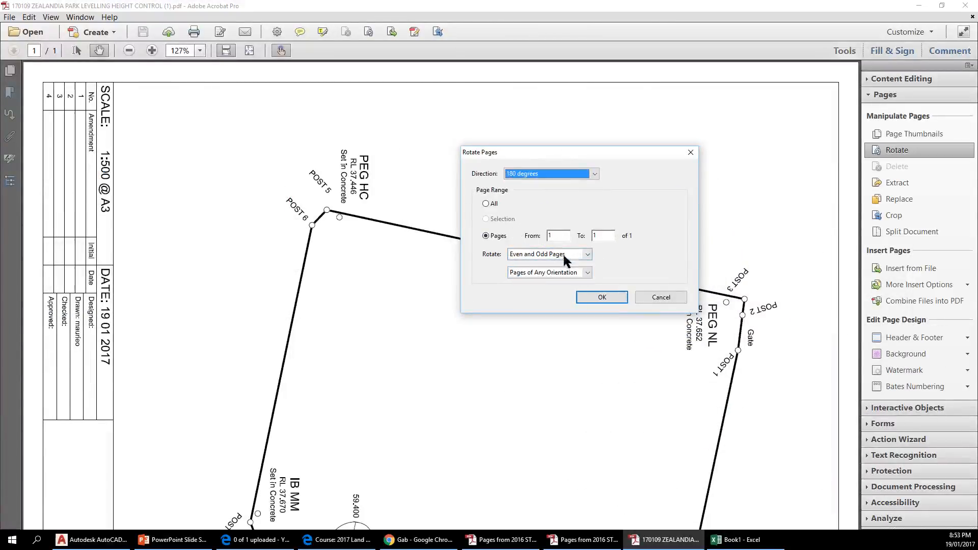
{"action": "left_click", "coordinate": [594, 173]}
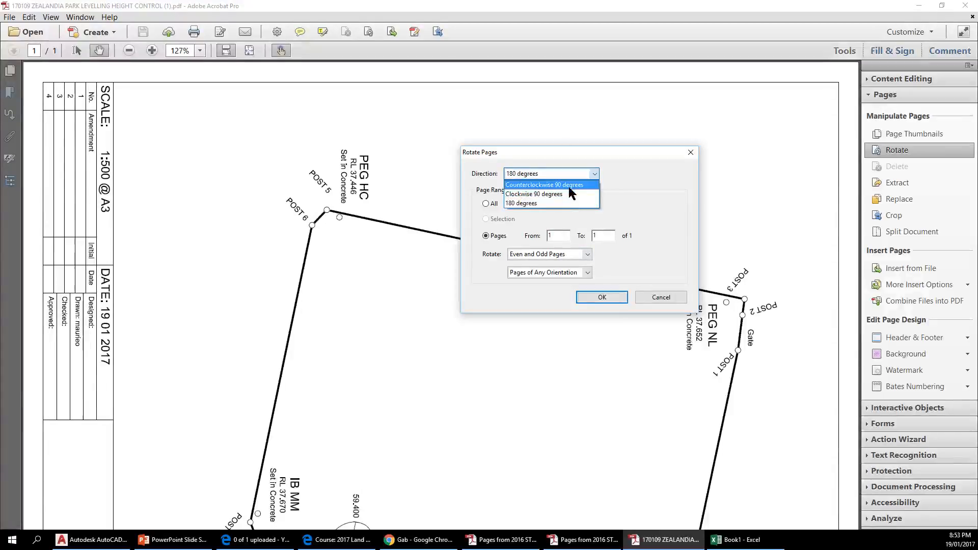
{"action": "left_click", "coordinate": [570, 184]}
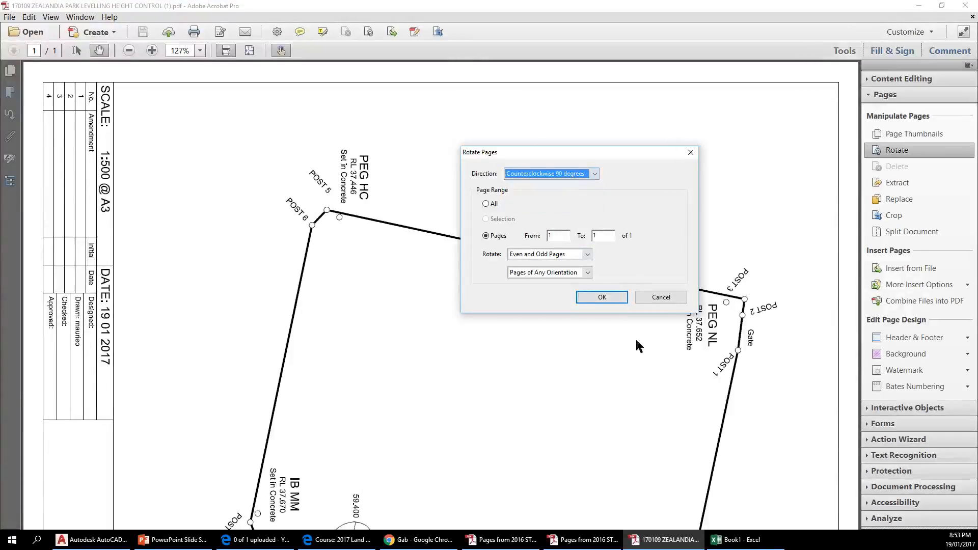
{"action": "left_click", "coordinate": [612, 301]}
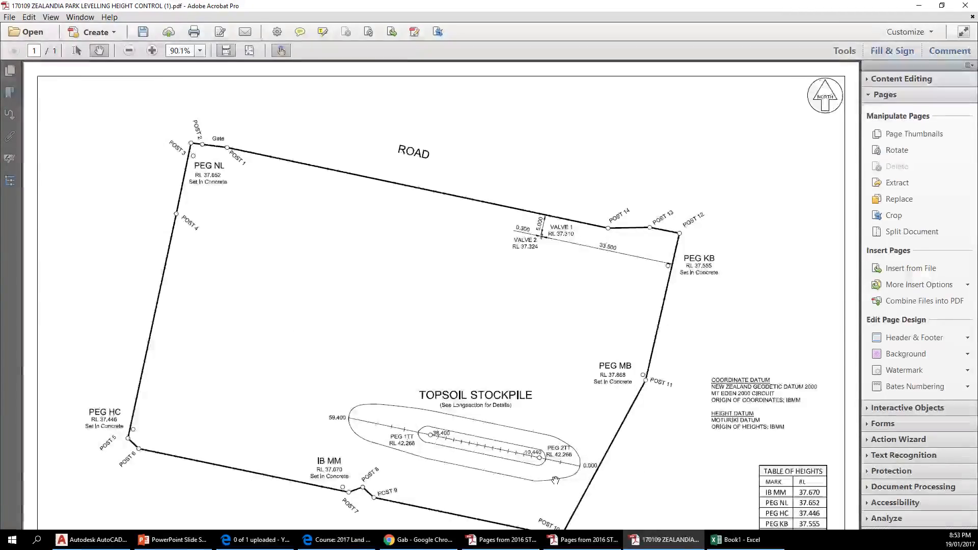
{"action": "key", "text": "ctrl+0"}
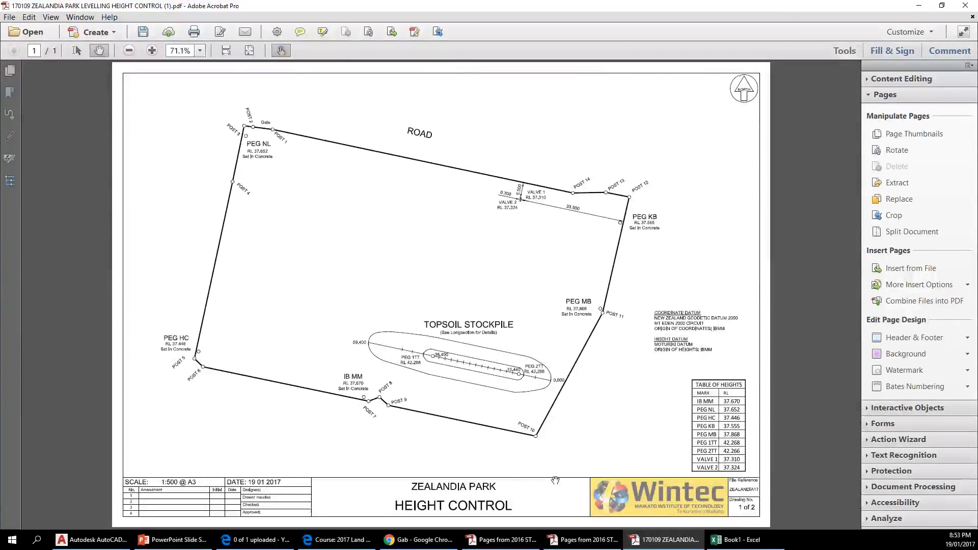